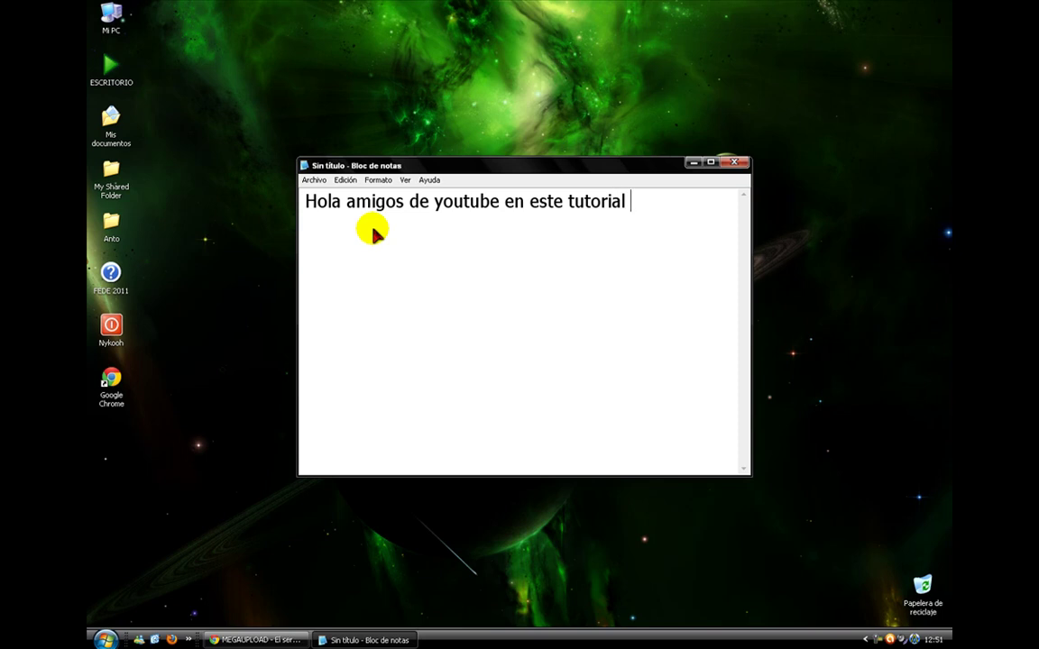
Complete the note's introductory sentence with "les voy a enseñar como usar jdonwloader"
text(ense)
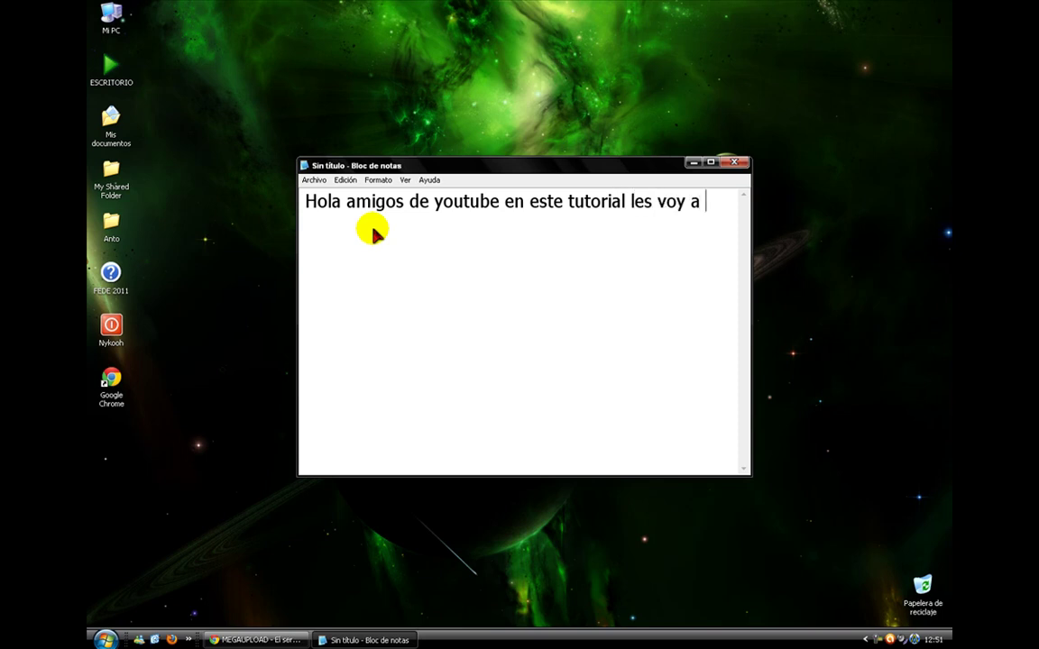
text(ñar)
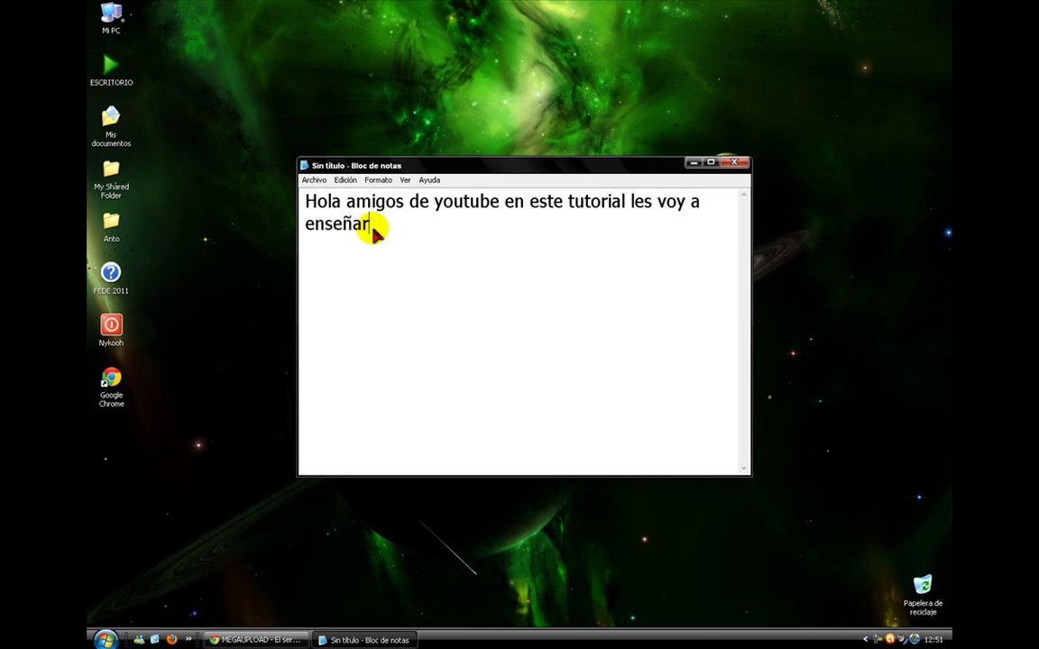
text( como usar)
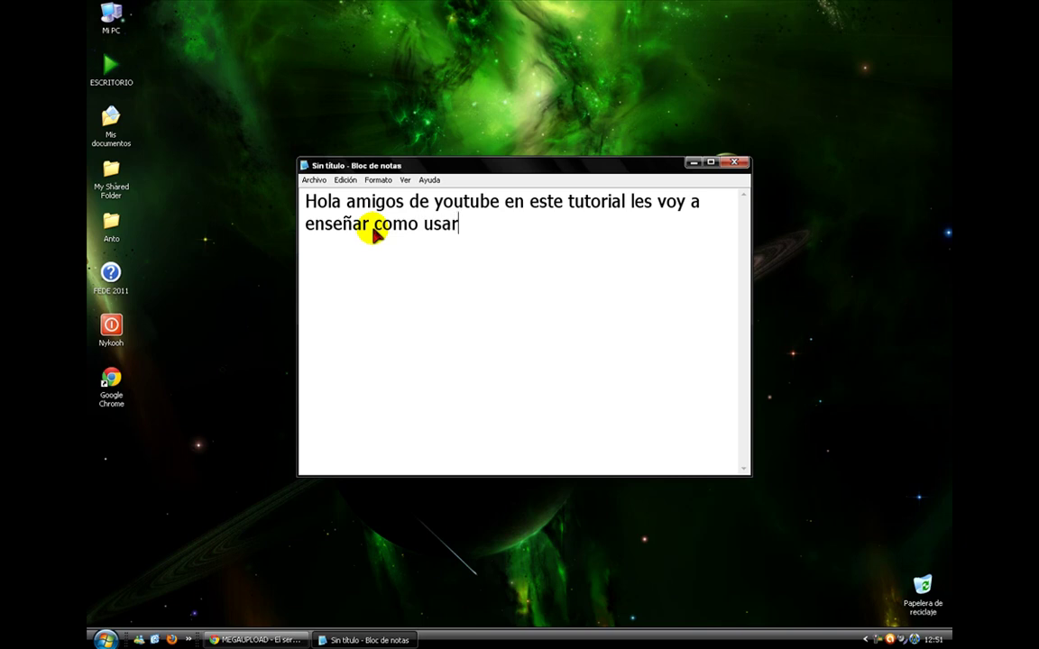
text( jdonwloader)
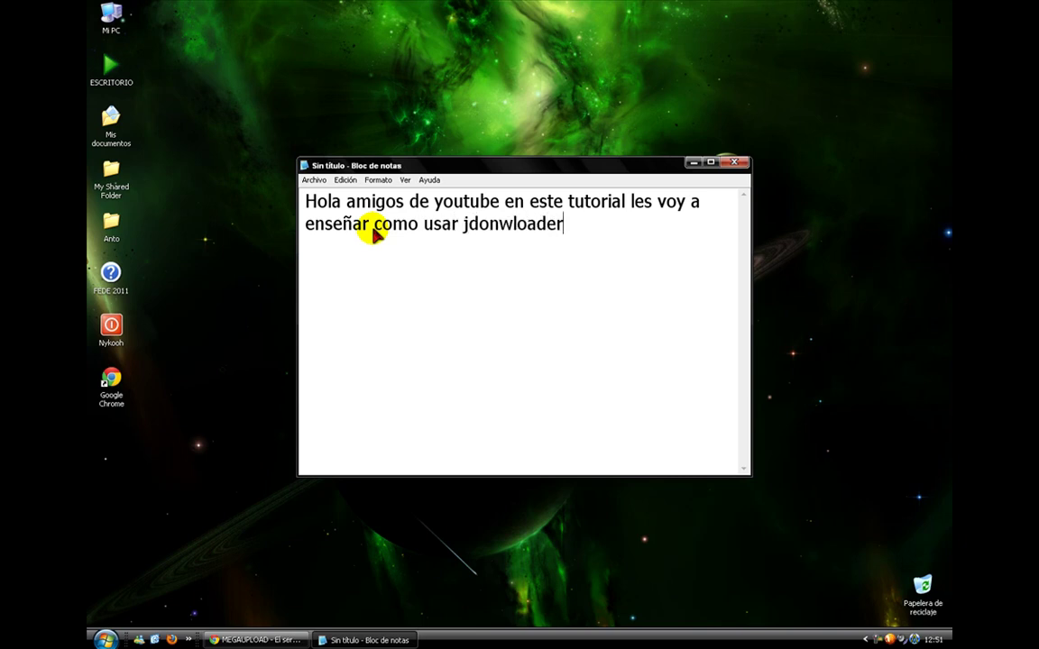
Add the line "1. Abrimos el programa y esperamos unos segundos" below the introduction, separated by a blank line
key(Return)
text(1. Abrimos )
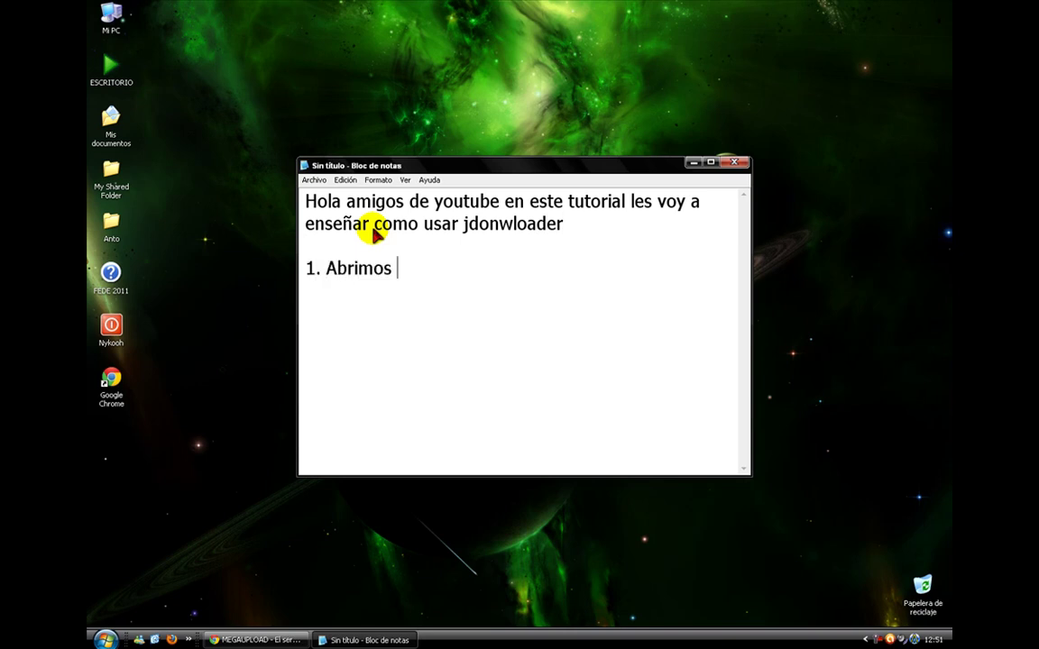
text(el progr)
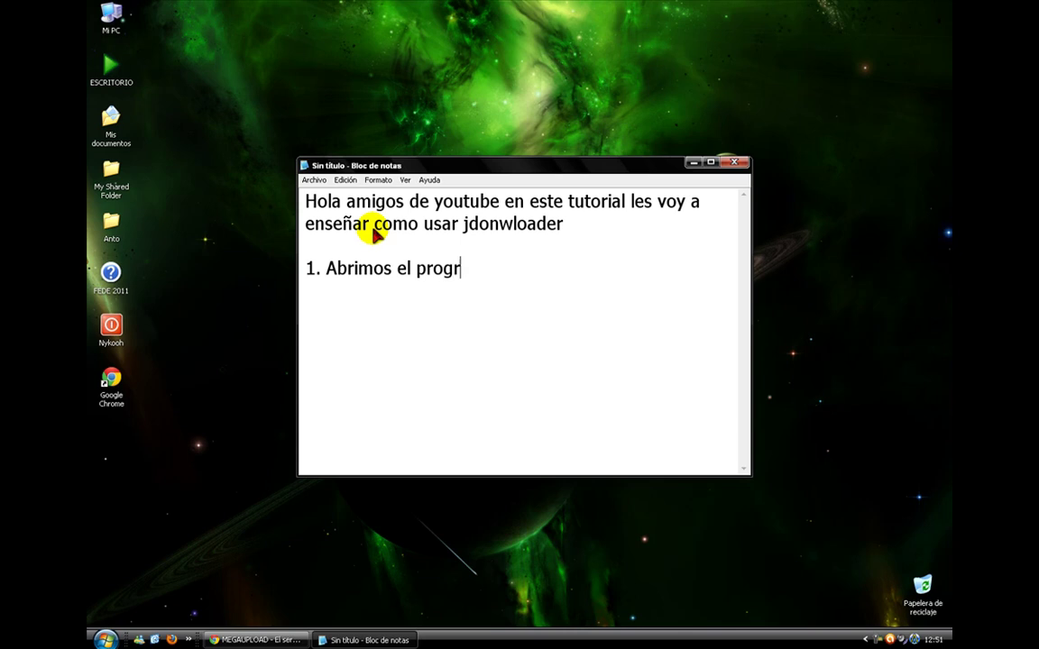
text(ama y esp)
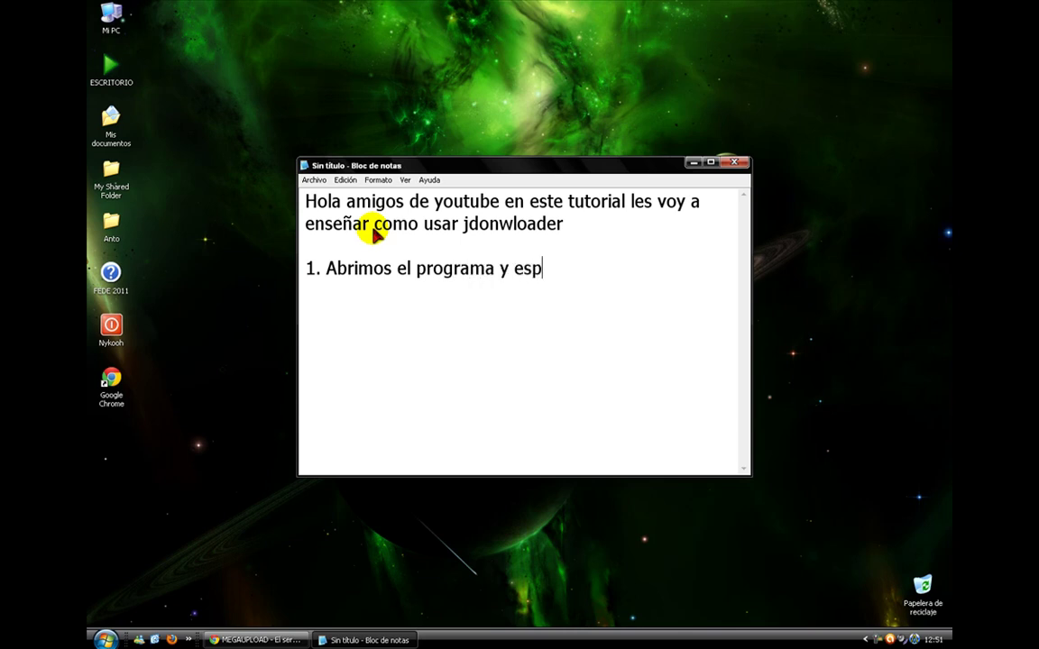
text(eramos unos s)
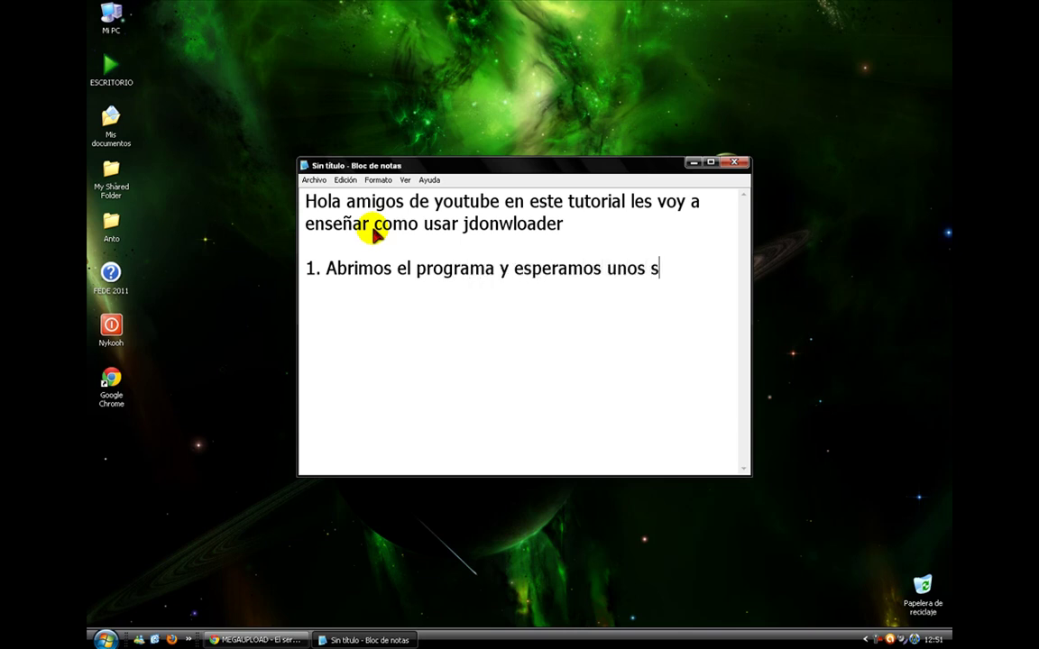
text(egundos)
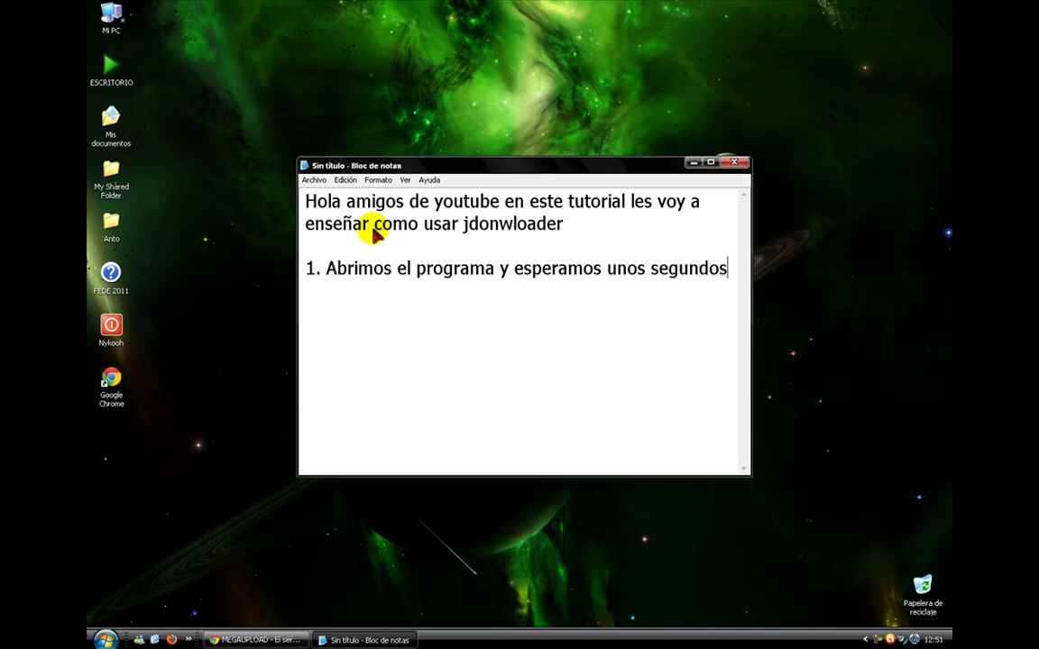
Minimize the note, launch JDownloader from the ESCRITORIO folder on the desktop, and close the folder
click(361, 639)
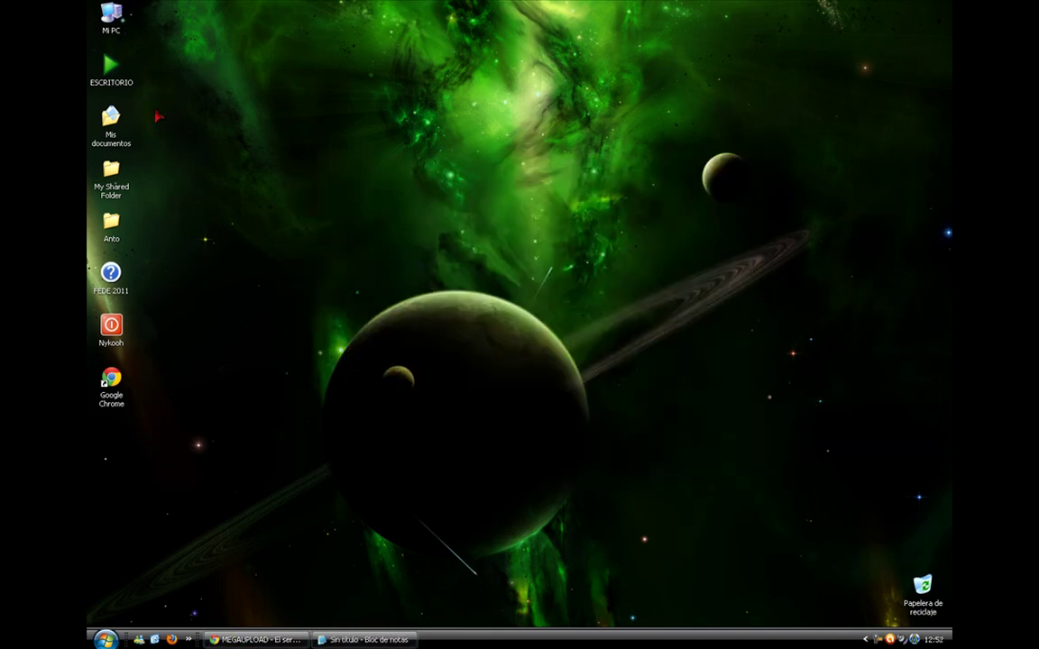
double_click(105, 77)
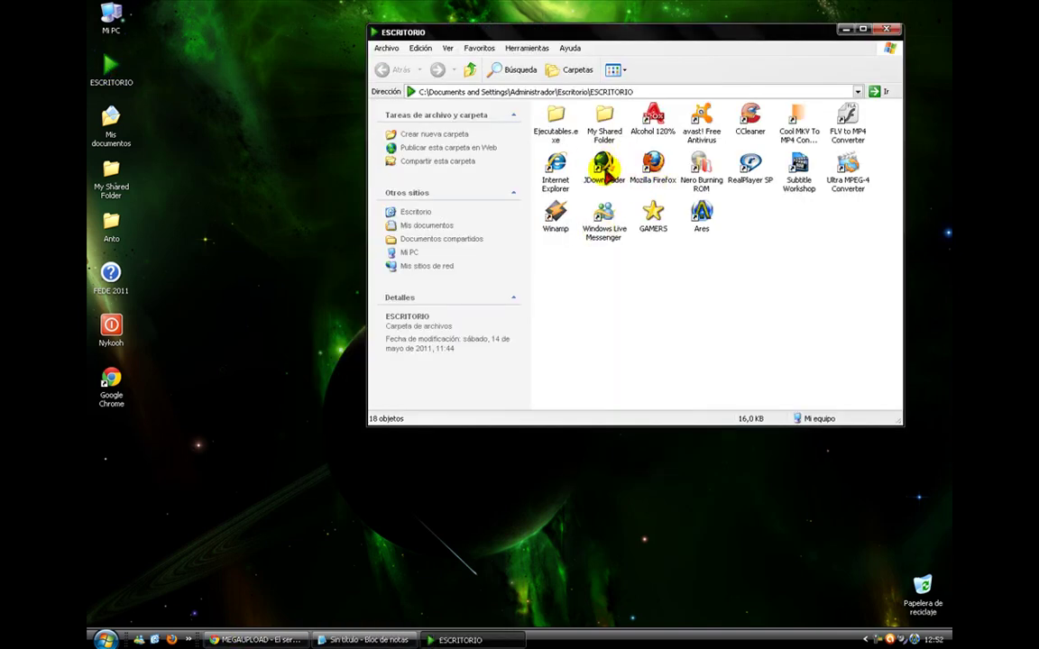
click(603, 166)
click(887, 30)
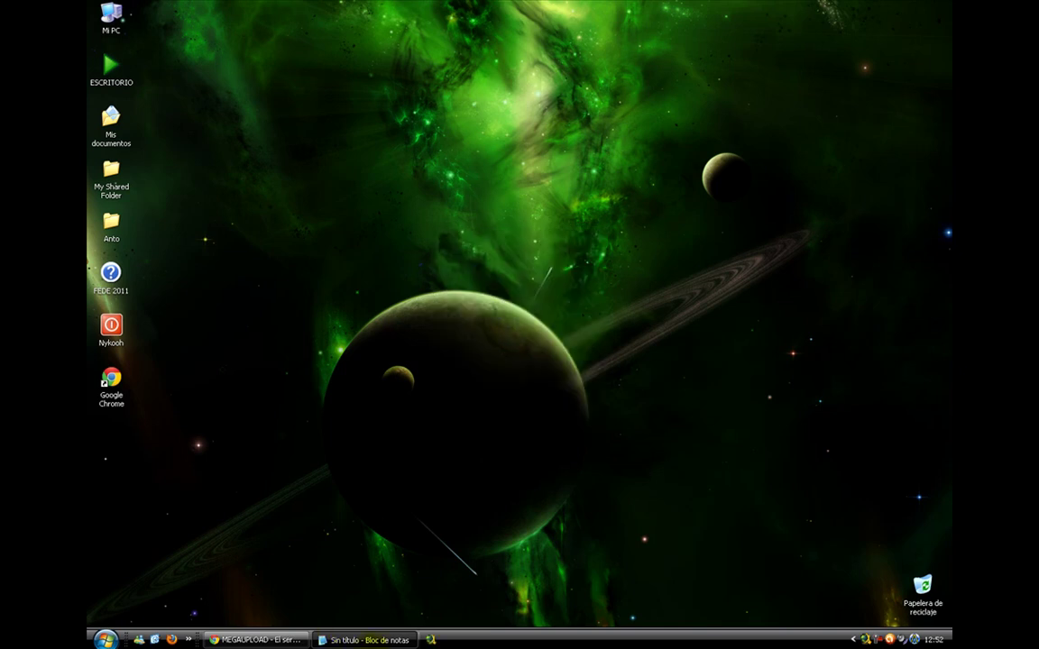
Return to Notepad and add the line "2. Copiamos un link de cualquier servidor yo de megaupload" after a blank line
click(391, 640)
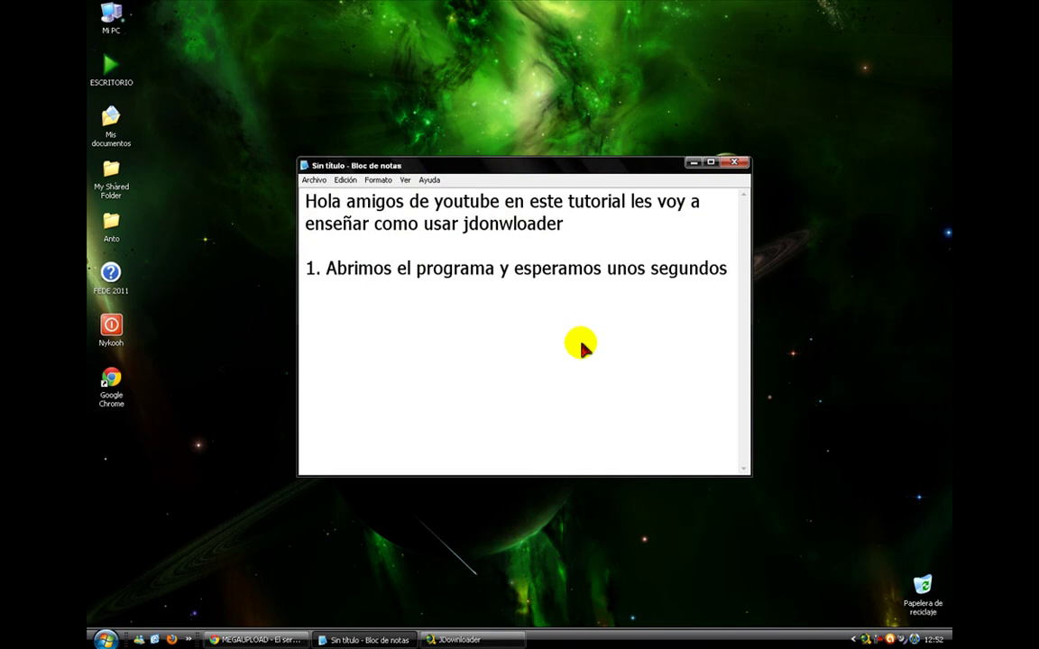
text(2. Copiamos)
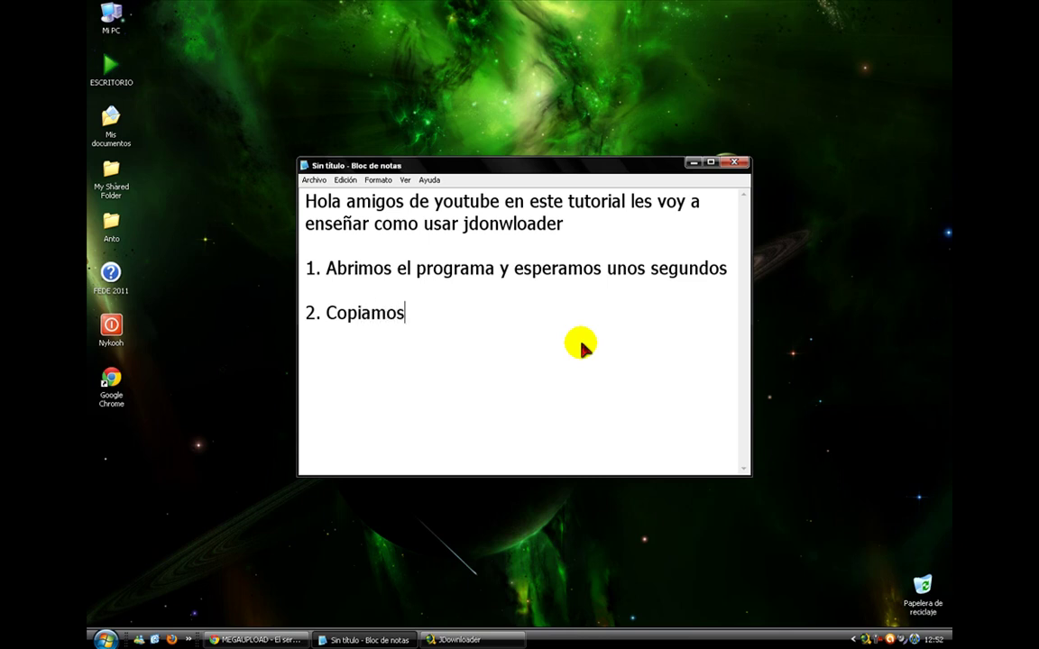
text( un link de cualquier servidor)
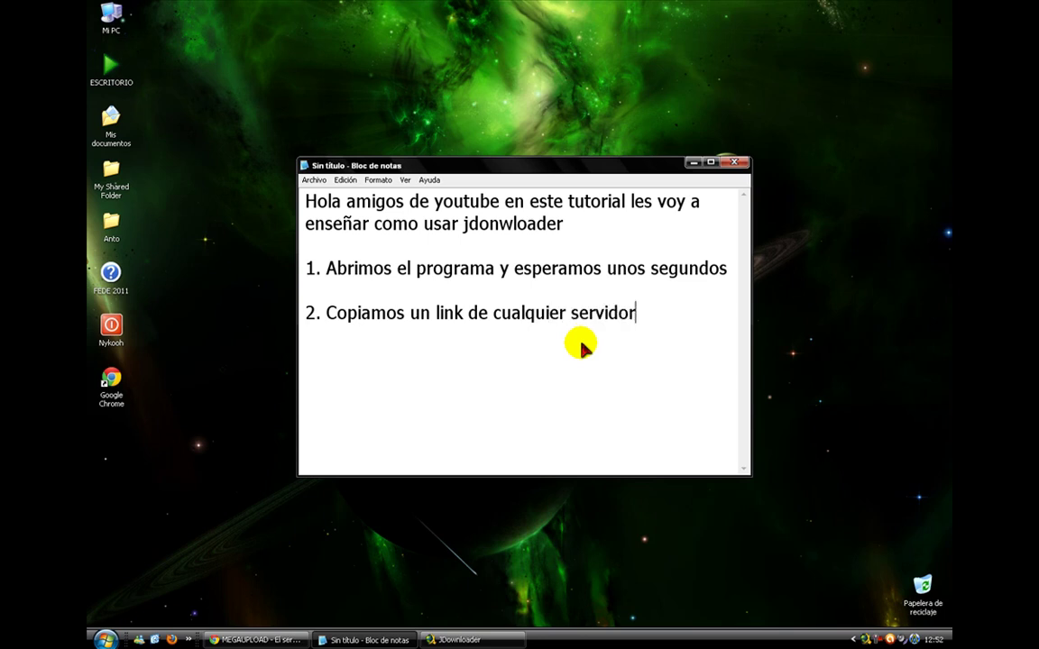
text( yo de megaupload)
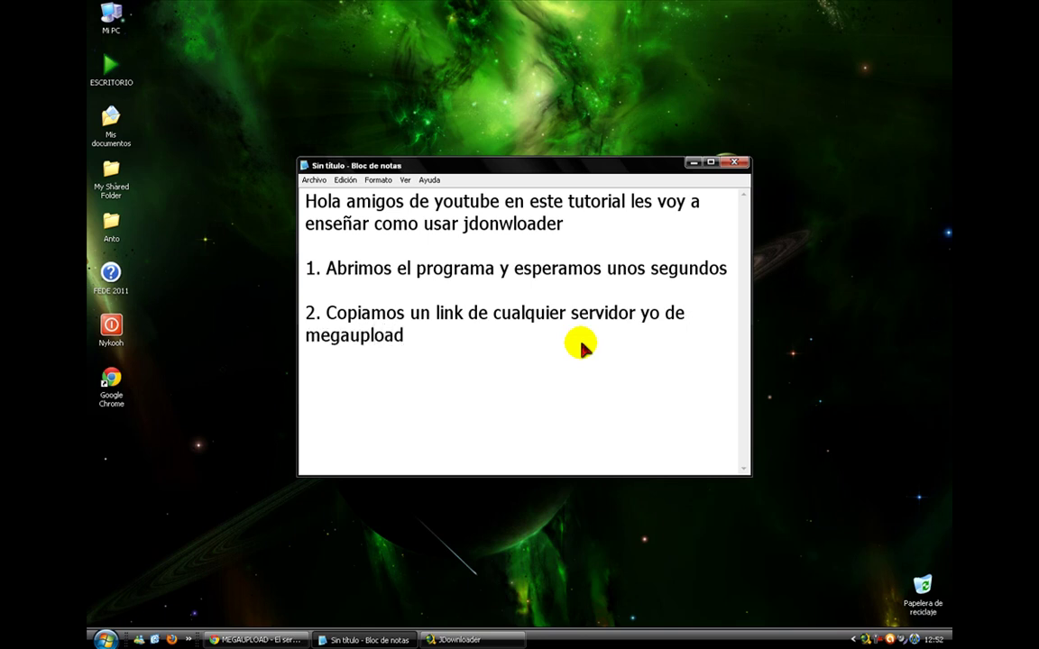
Switch to Chrome, copy the Megaupload page's full address, and bring up JDownloader
click(258, 639)
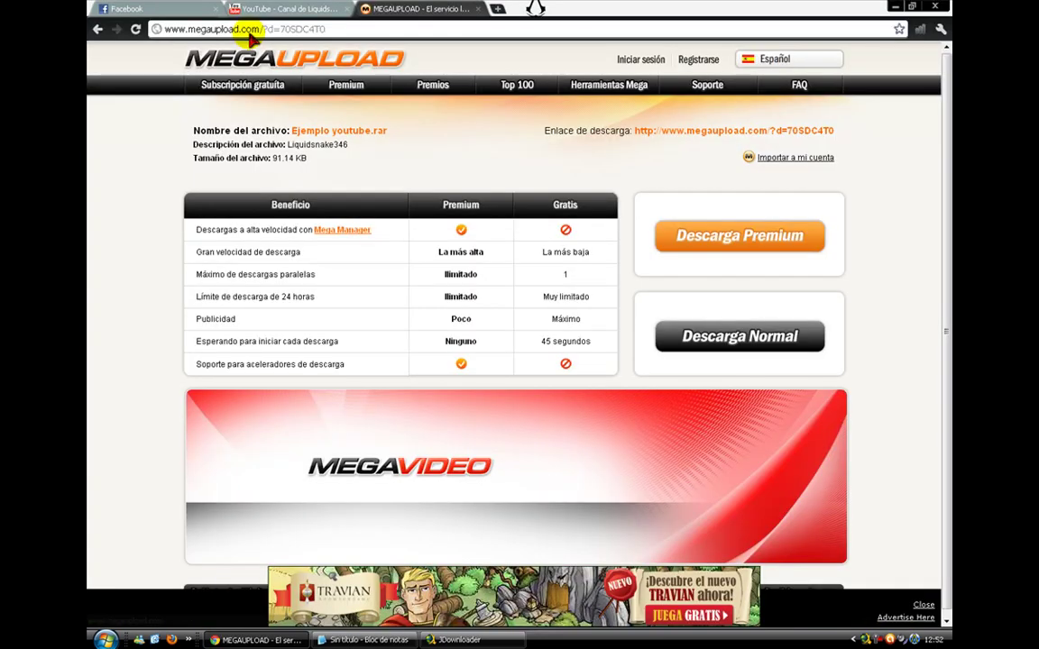
click(250, 30)
right_click(230, 30)
click(271, 65)
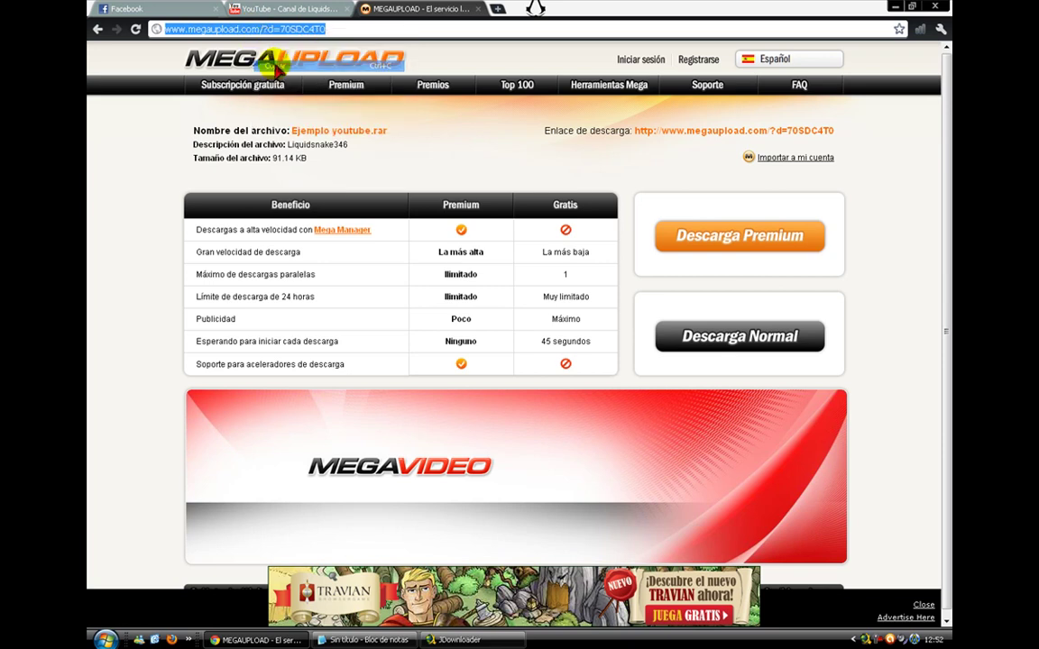
click(258, 640)
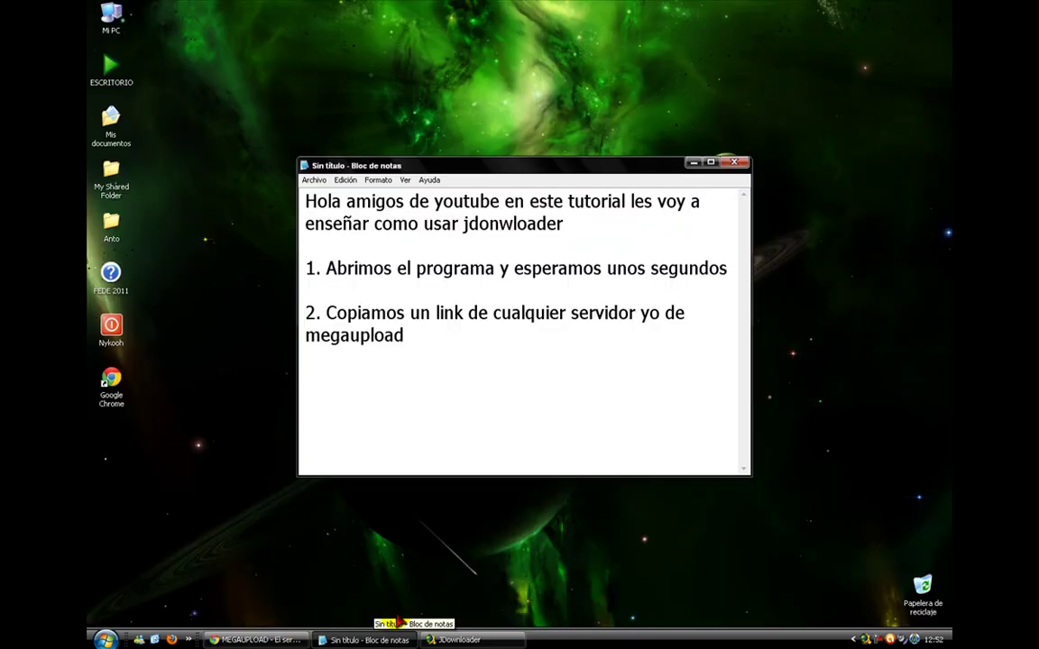
click(431, 640)
Back in Notepad, extend point 2 with "y por defecto se nos aparece el archivo"
click(370, 640)
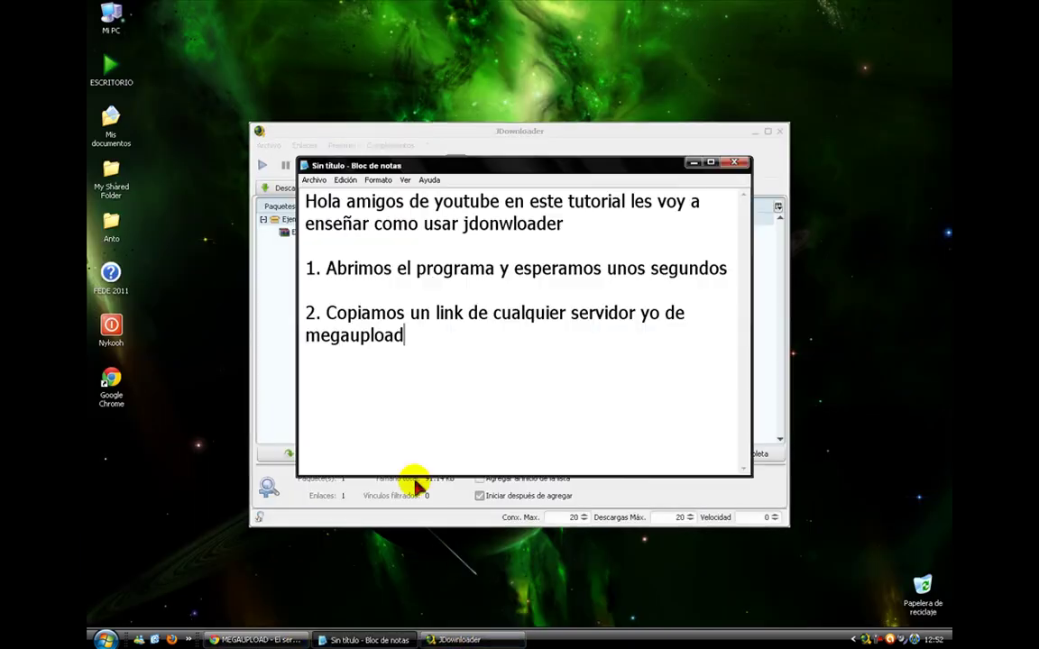
text(y por defecto se nos aparece el arvh)
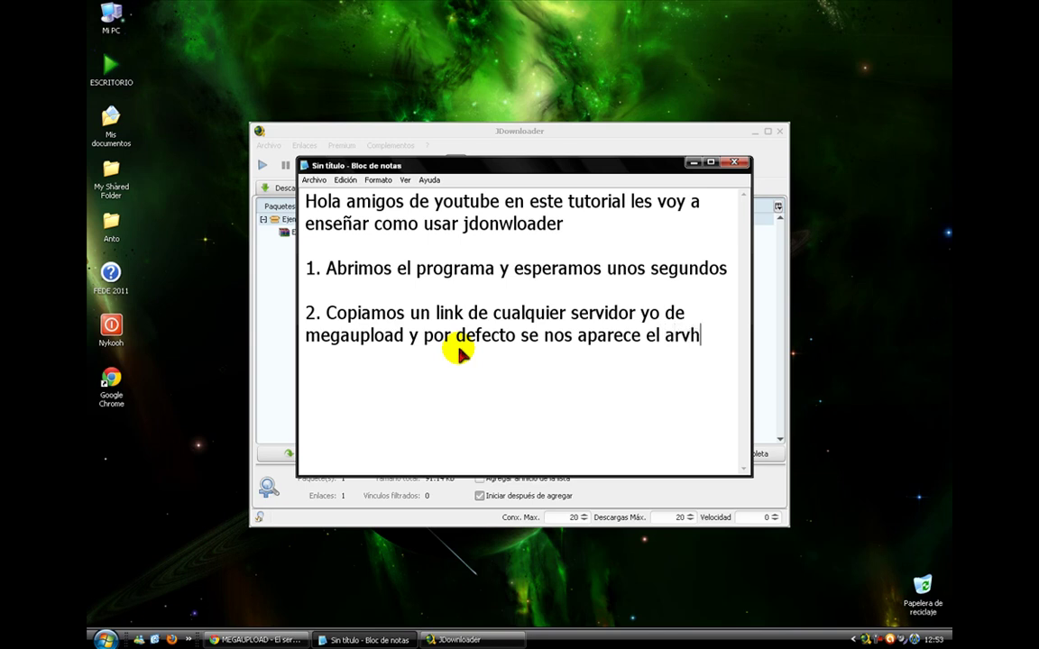
key(BackSpace)
key(BackSpace)
key(BackSpace)
key(BackSpace)
text(chivo)
Switch to JDownloader and select the captured file Ejemplo youtube.rar in the link grabber list
click(361, 505)
click(384, 232)
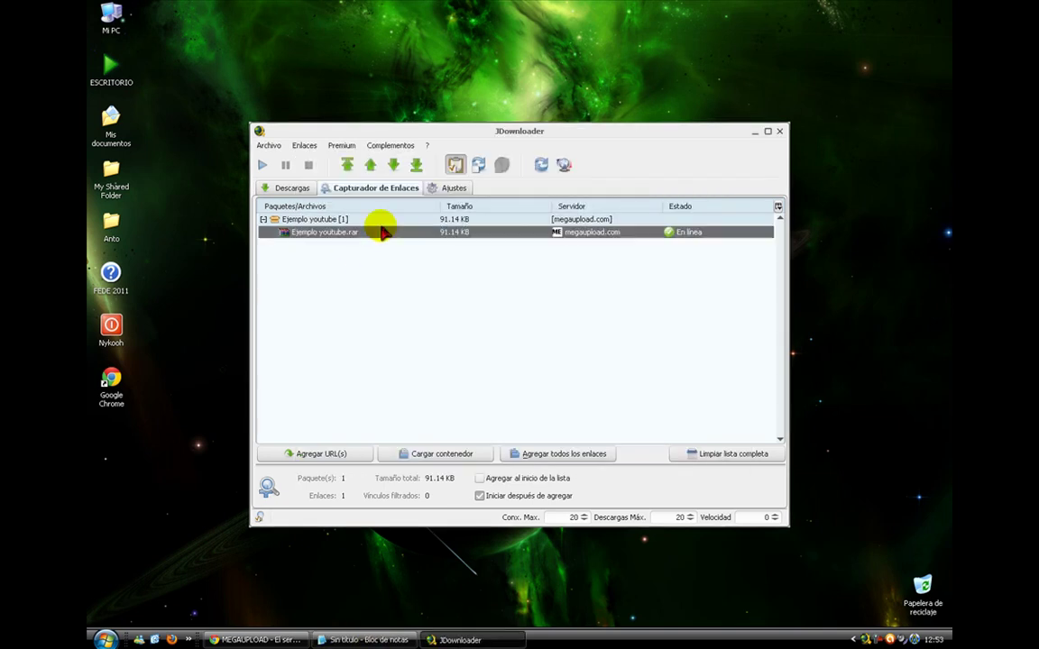
Return to Notepad and add the line "3. Le damos al boton " Agregar todos los enlances" after a blank line
click(363, 641)
click(530, 385)
key(Return)
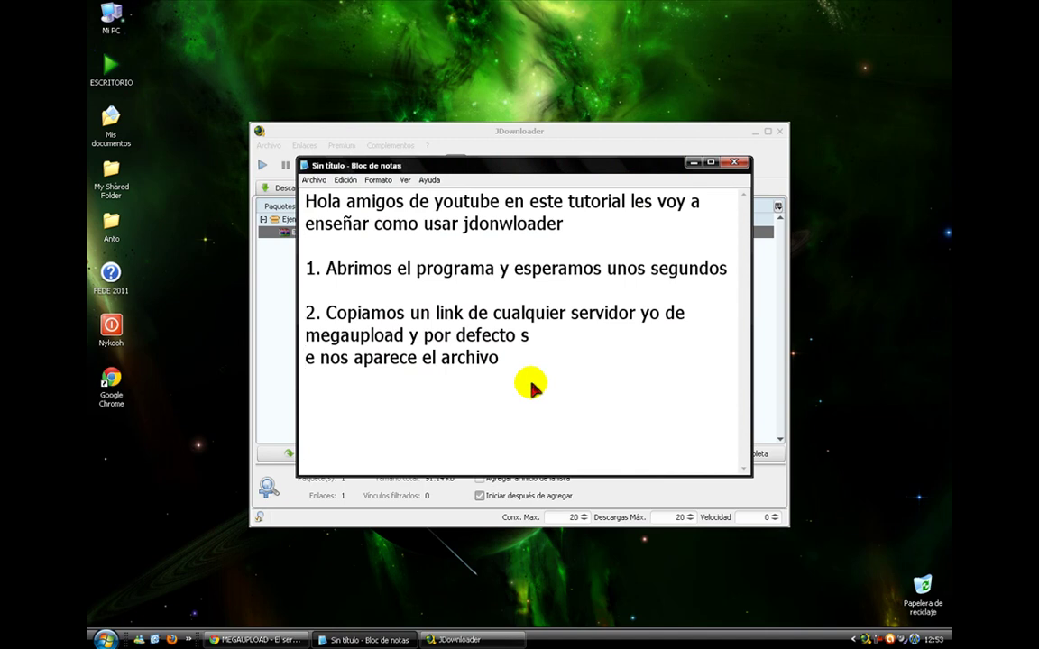
key(BackSpace)
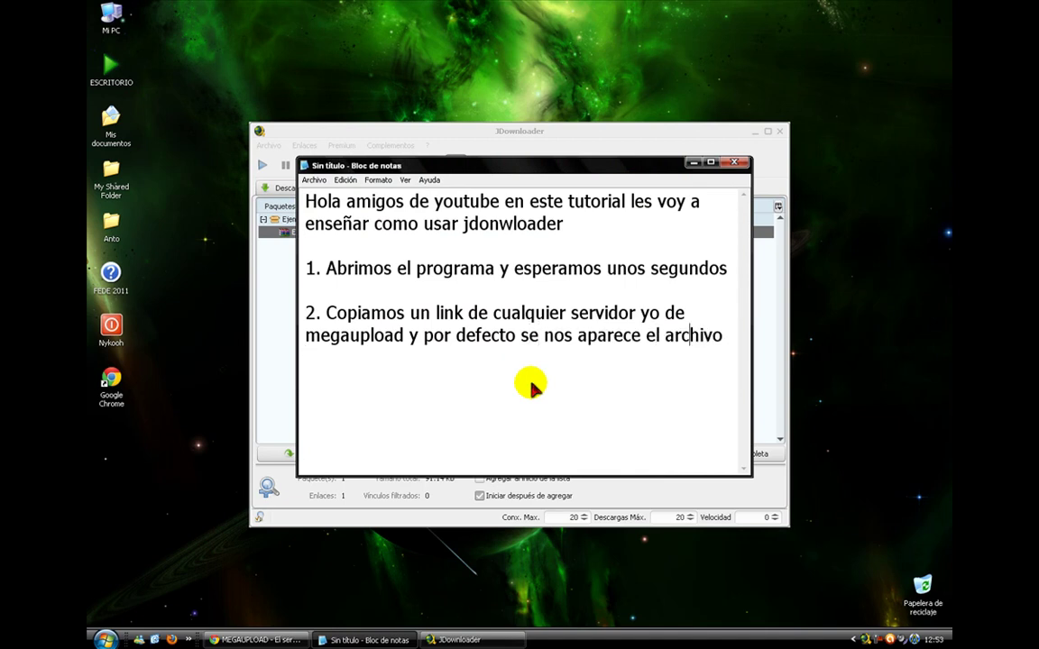
text(3. Le damos al boton)
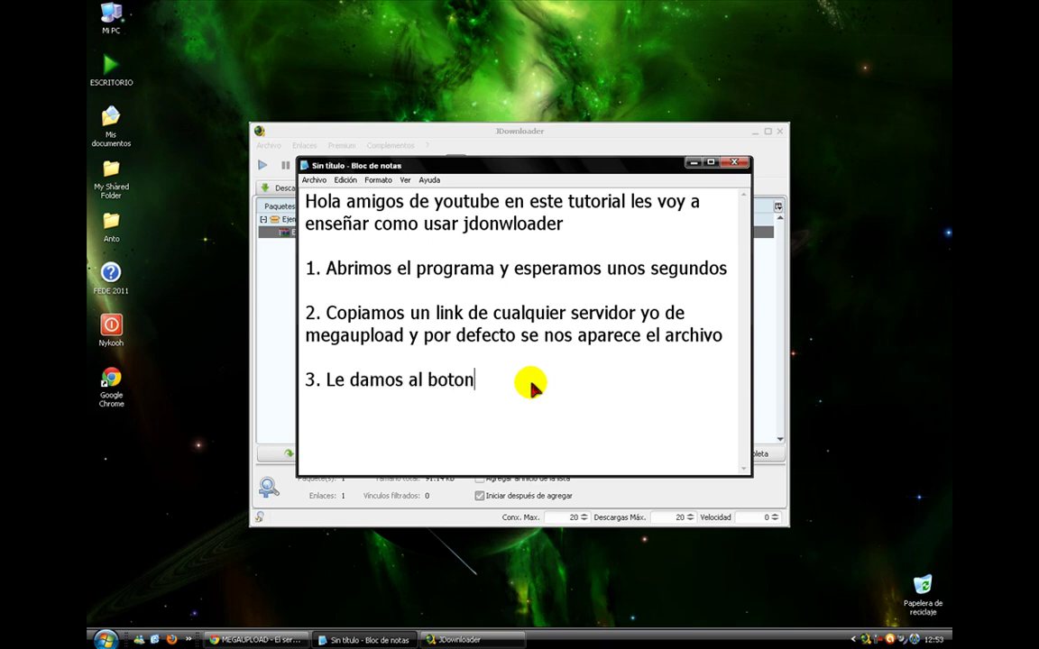
text(" Agregar )
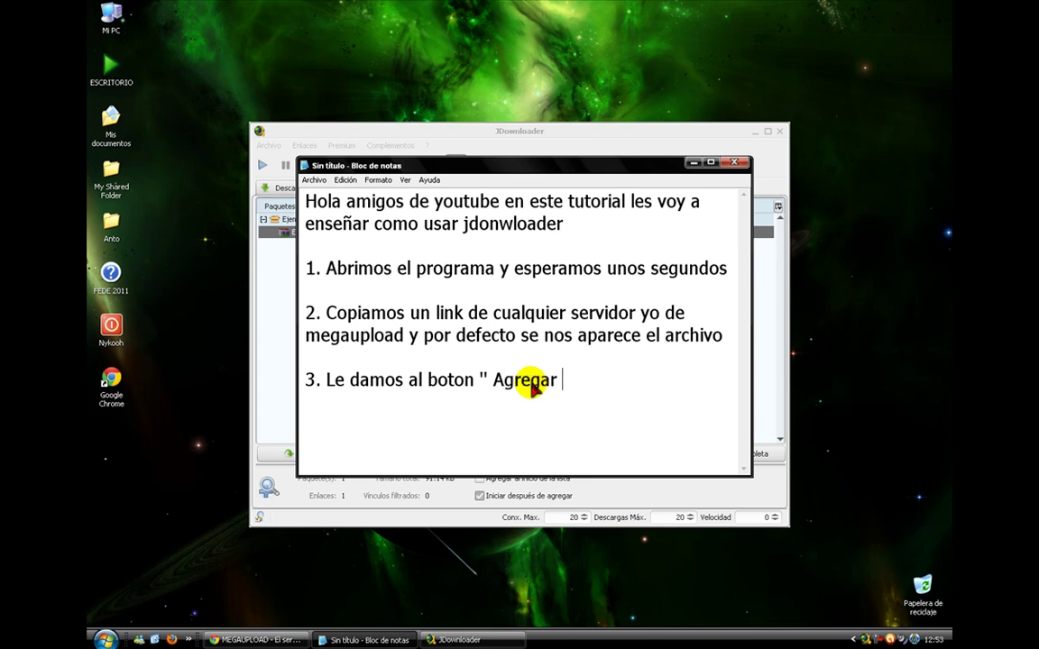
text(todos lo)
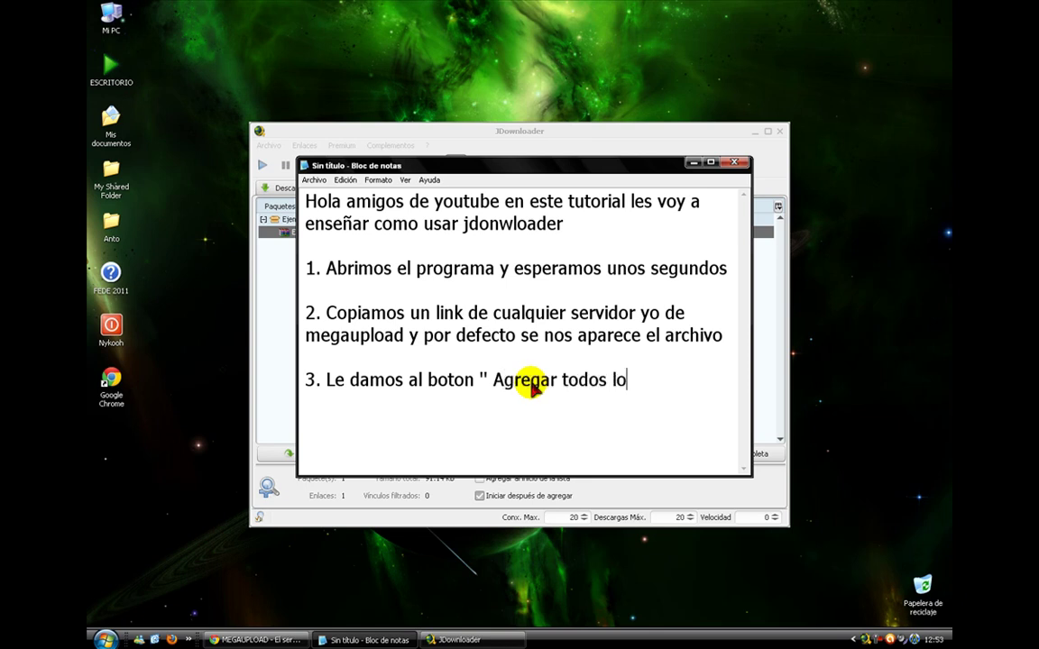
text(s enlances)
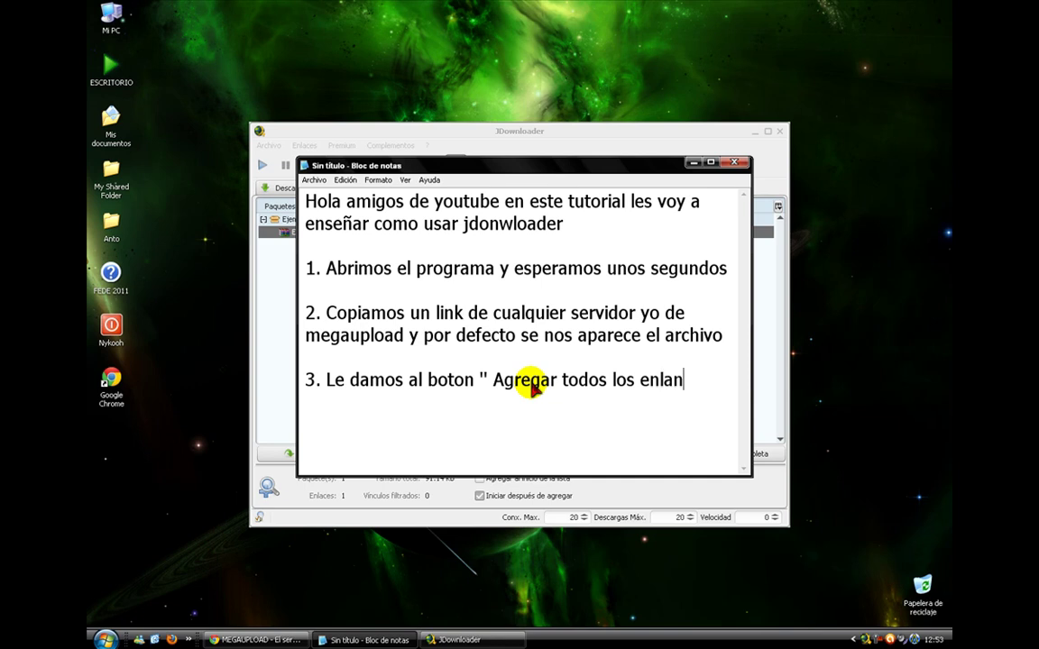
Switch to JDownloader, add all captured links to the downloads, and enable the Ejemplo youtube package
click(379, 639)
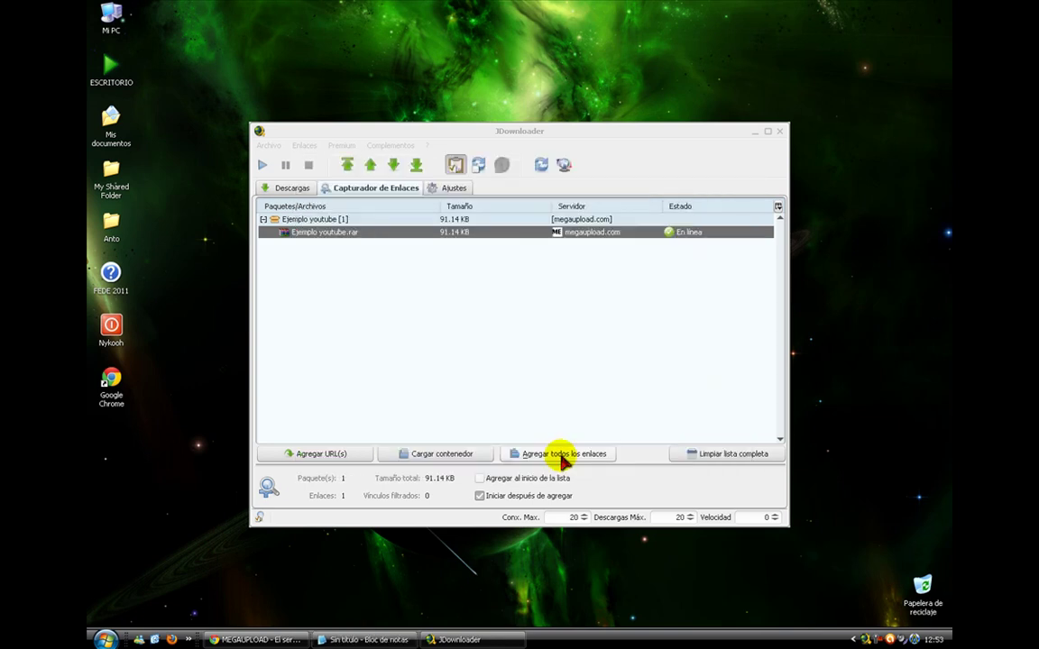
click(568, 455)
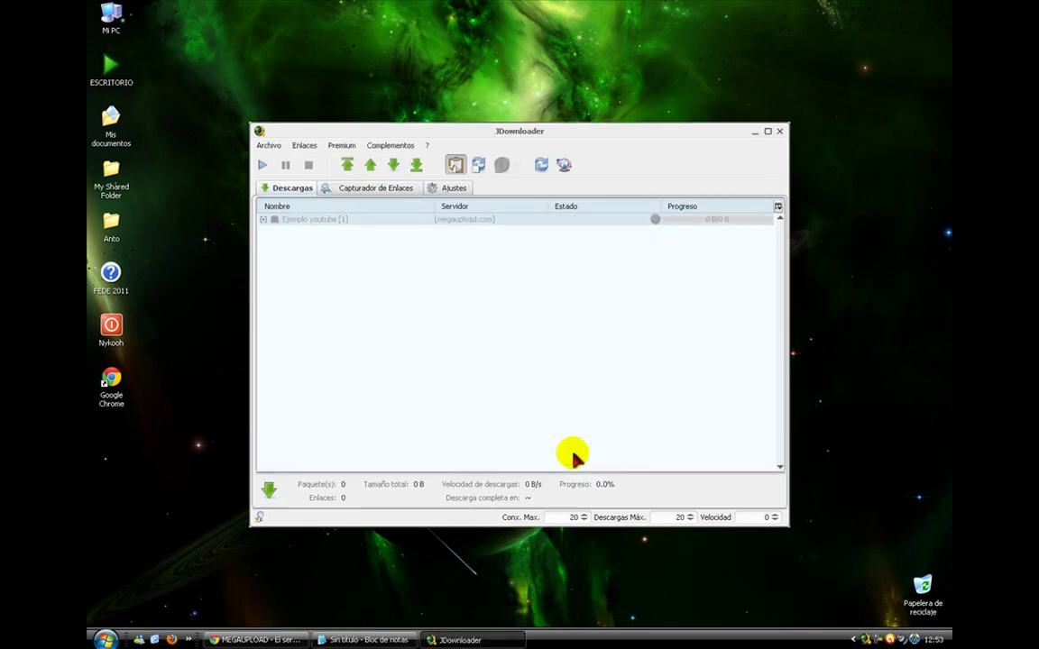
right_click(424, 222)
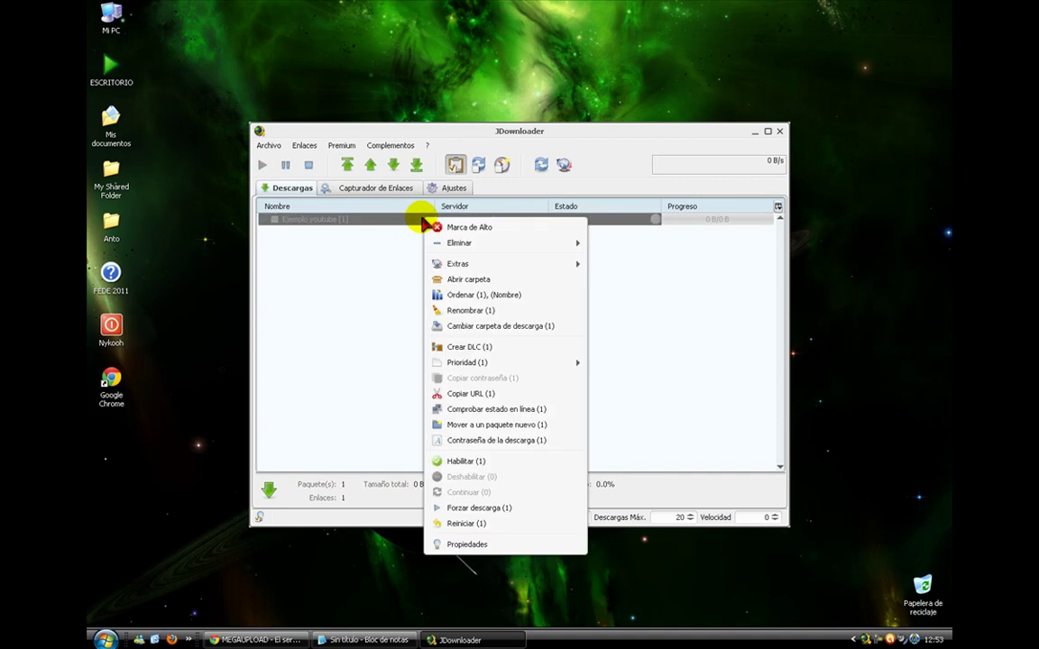
click(442, 461)
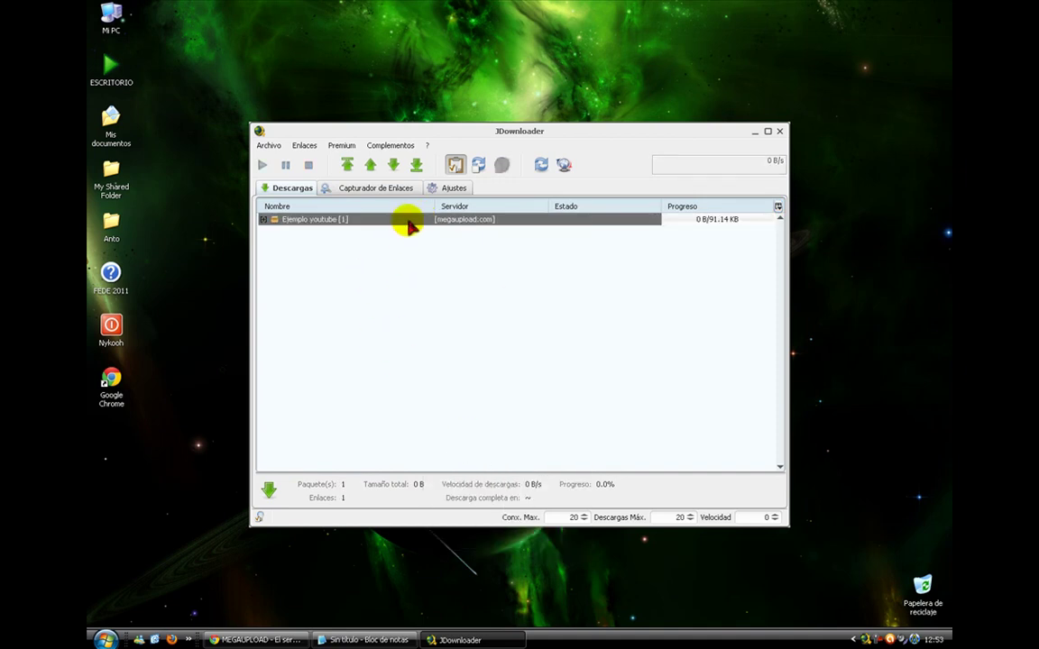
Expand the Ejemplo youtube package to view its file, collapse it, and return to Notepad
click(264, 222)
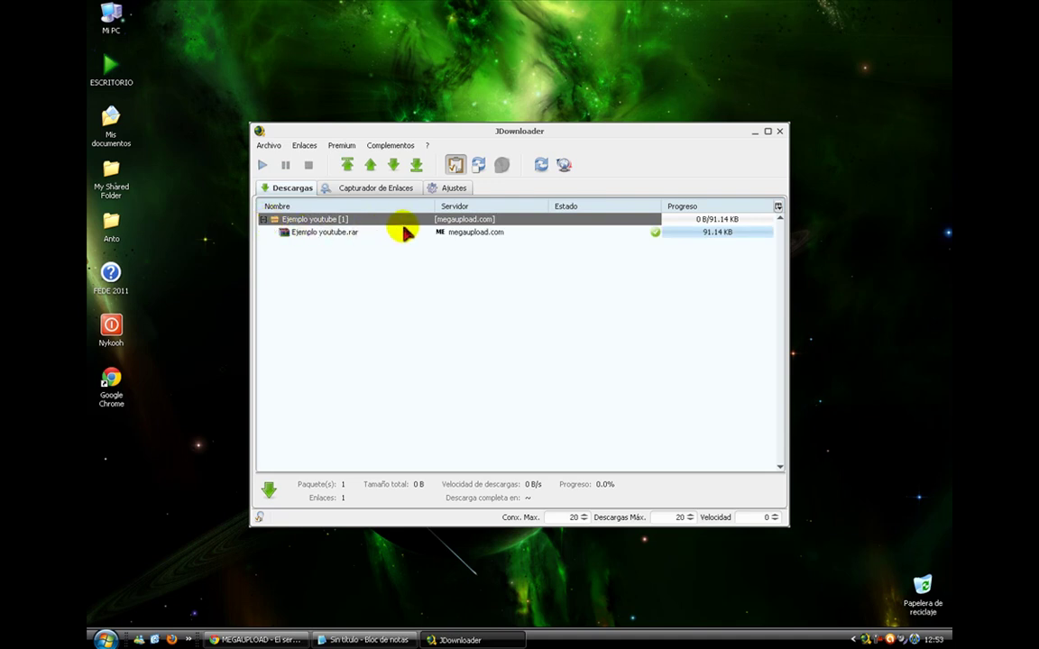
click(264, 221)
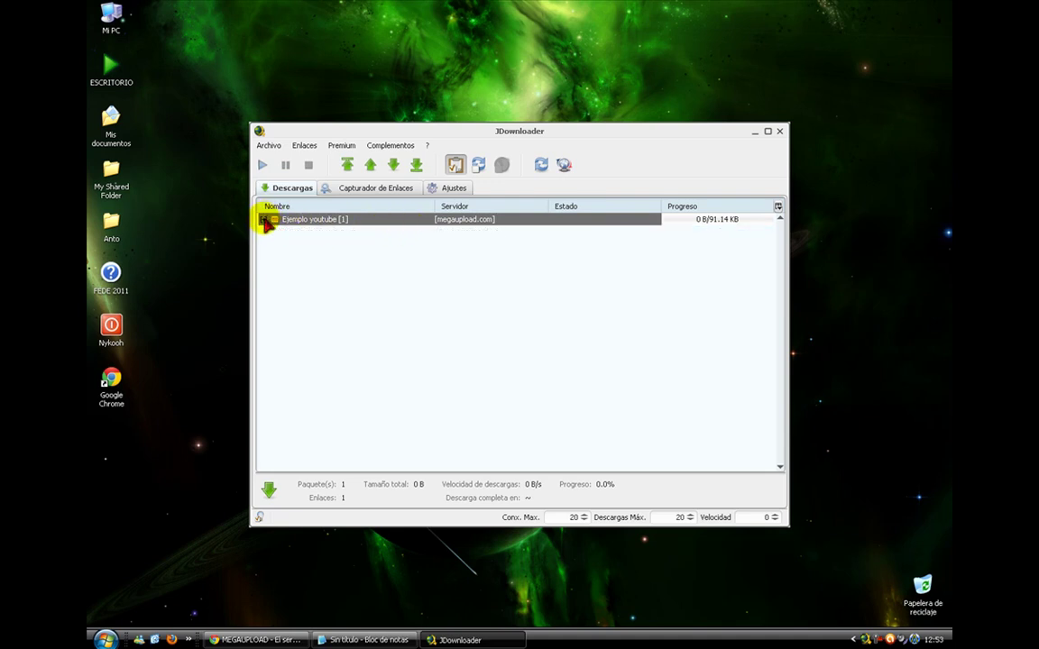
click(365, 640)
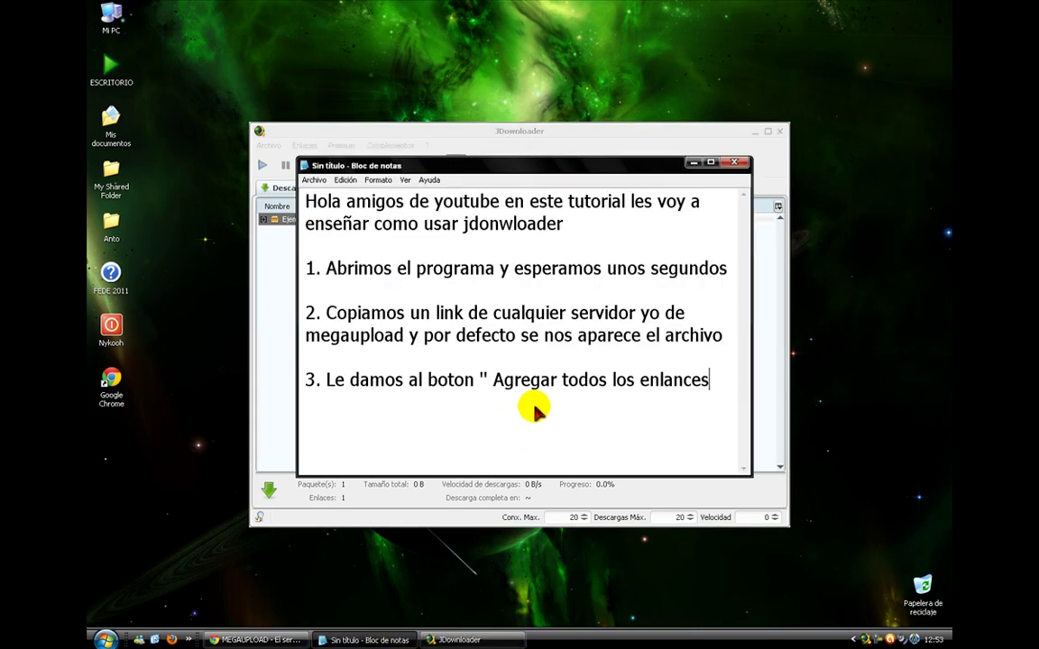
Continue instruction 3 with "y se les descargara pero no en el escritorio o mis documentos solamente en una carpeta hacemos los siguientes"
text(y se les descargara pero no en el escritorio y)
key(BackSpace)
text(o mis documentos)
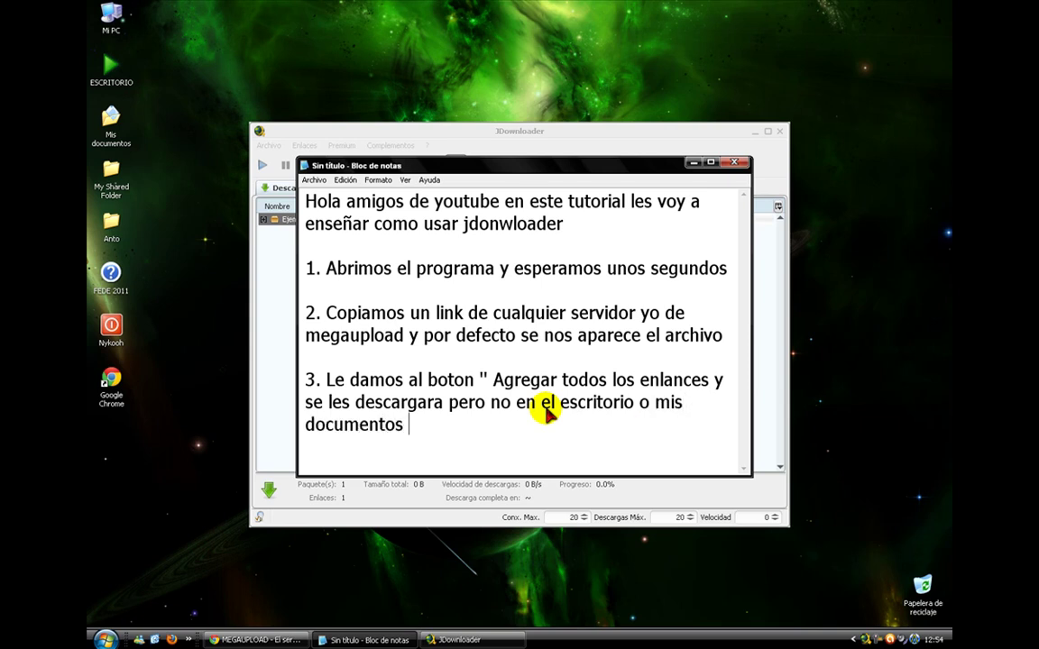
text(sola)
text(em)
key(BackSpace)
key(BackSpace)
text(mente en una )
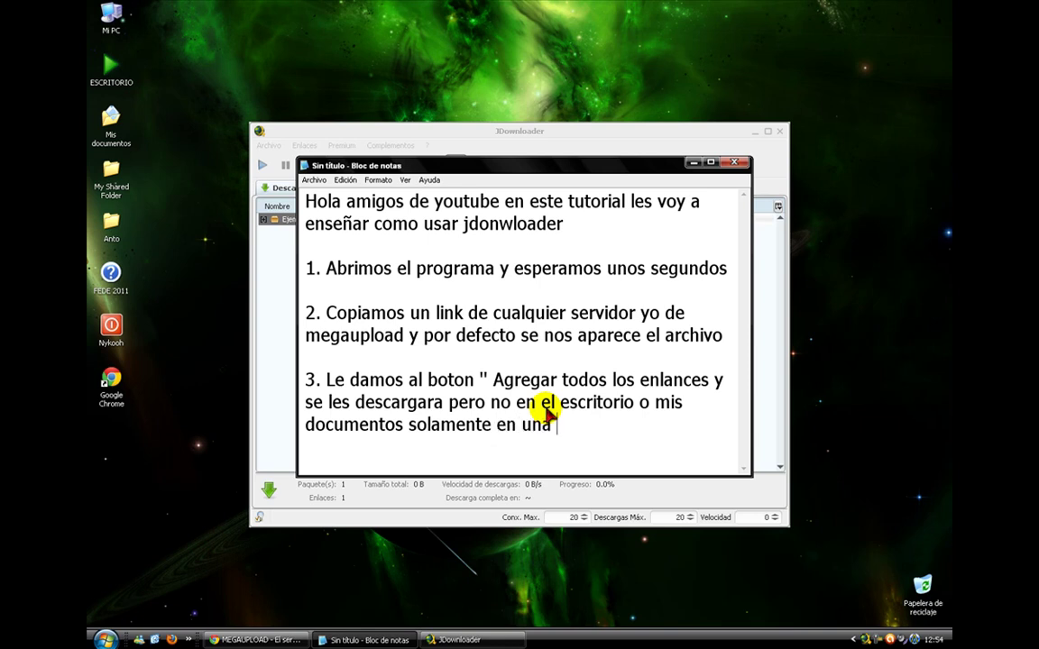
text(carpeta)
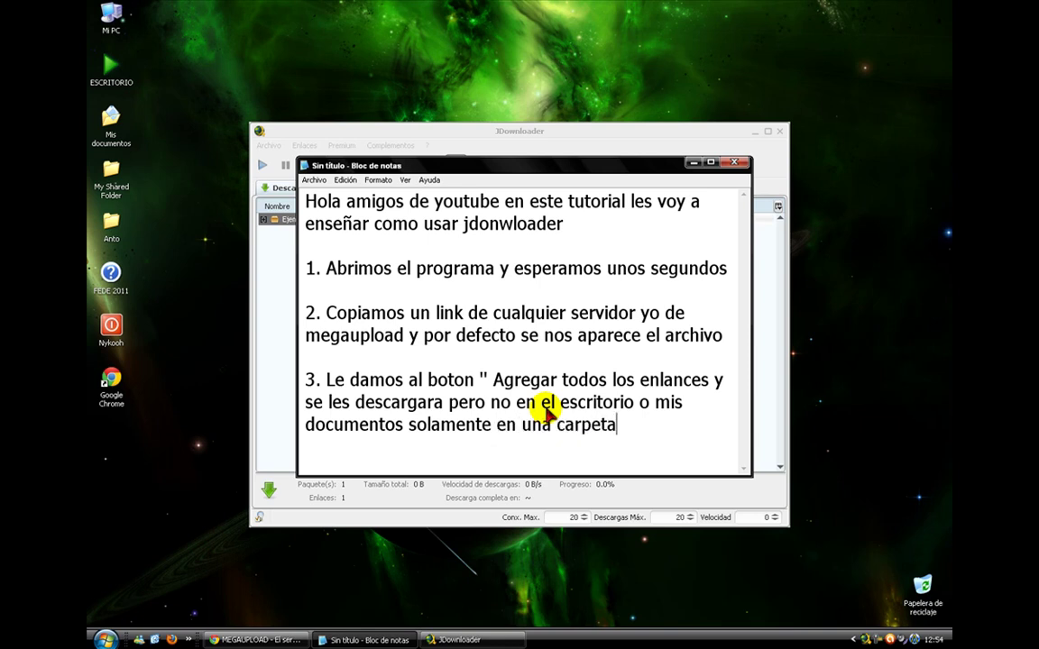
text( hacemos)
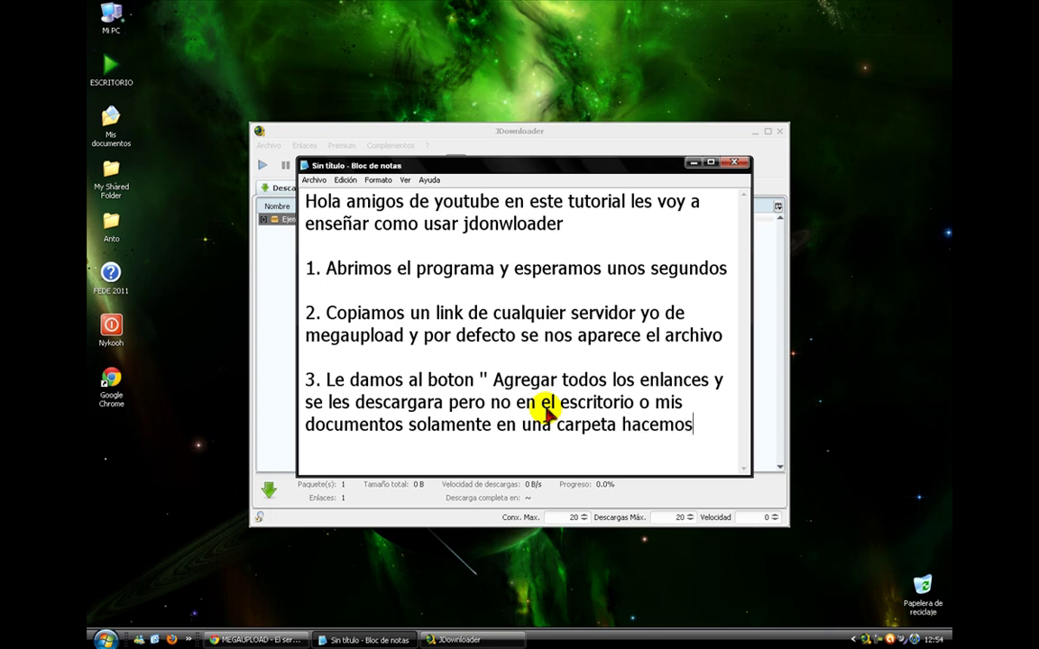
text( los siguientes)
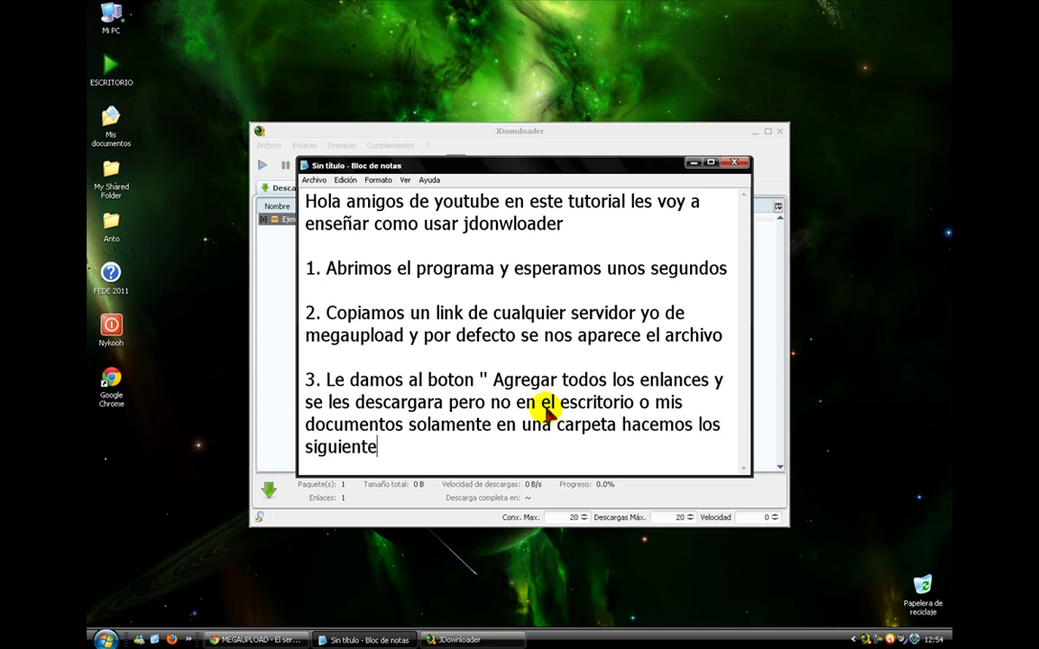
Leave a blank line and add the instruction "4. Click derecho sobre el archivo y abrir carpeta"
key(Return)
key(Return)
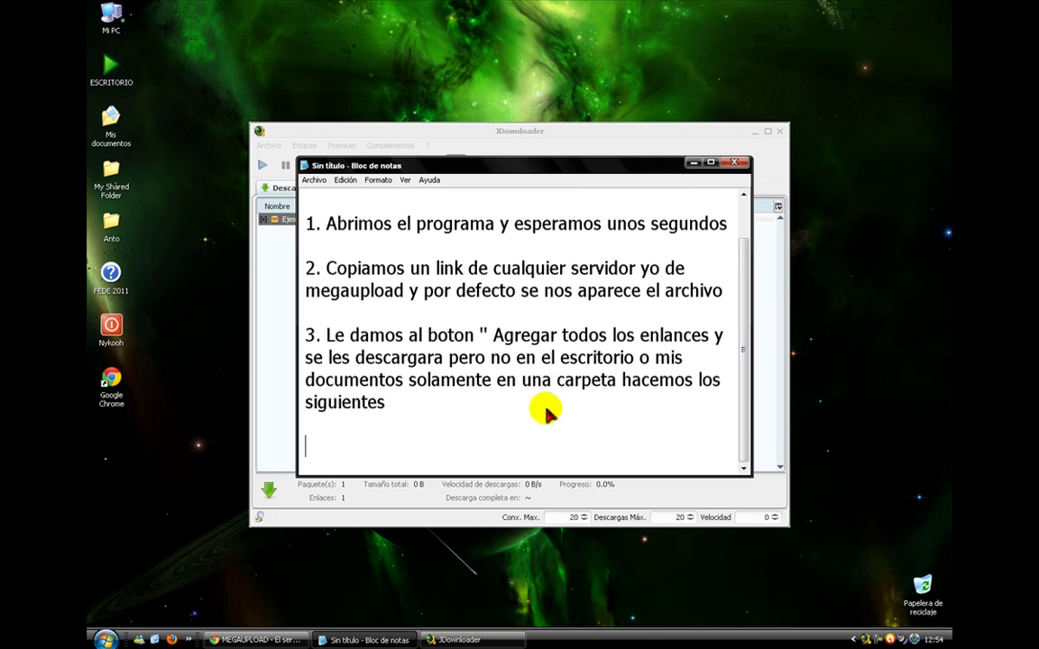
text(4. Click d)
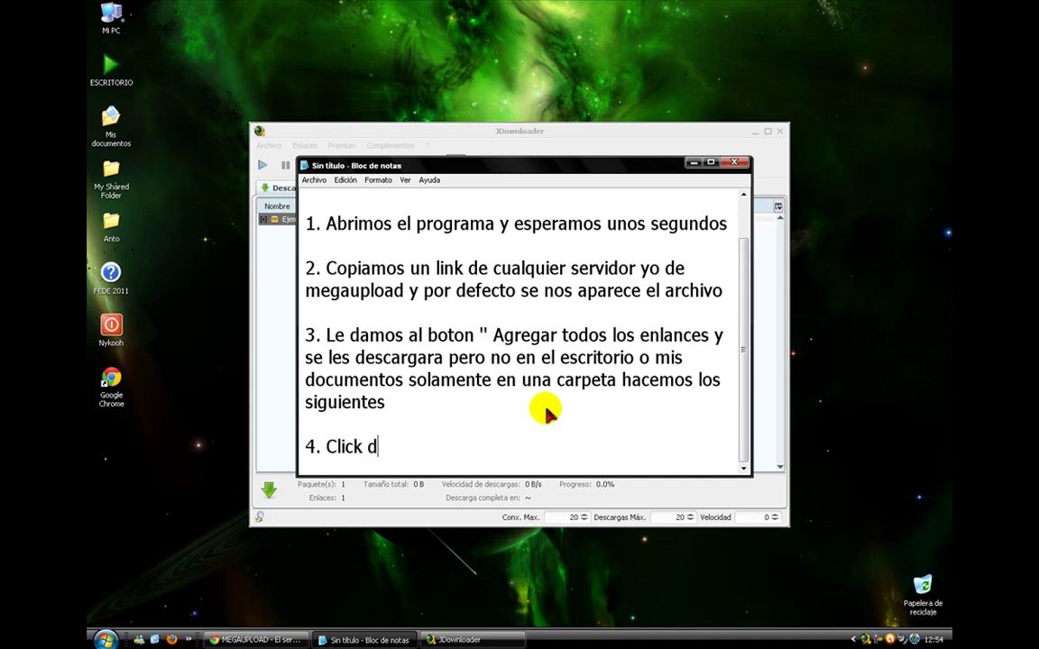
text(erecho sobr)
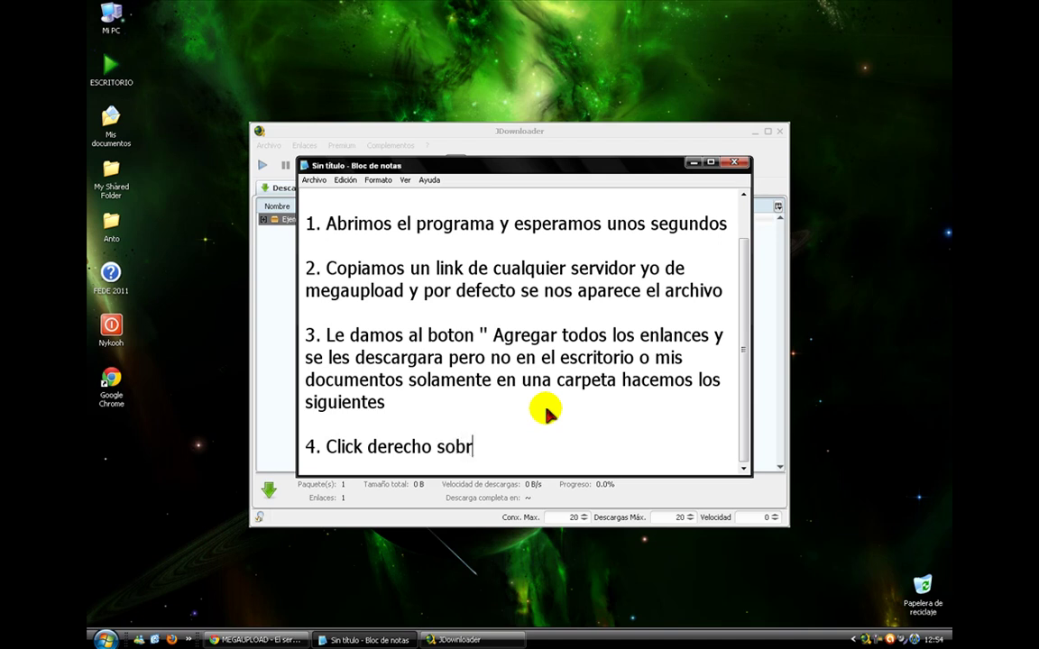
text(e el arvhi)
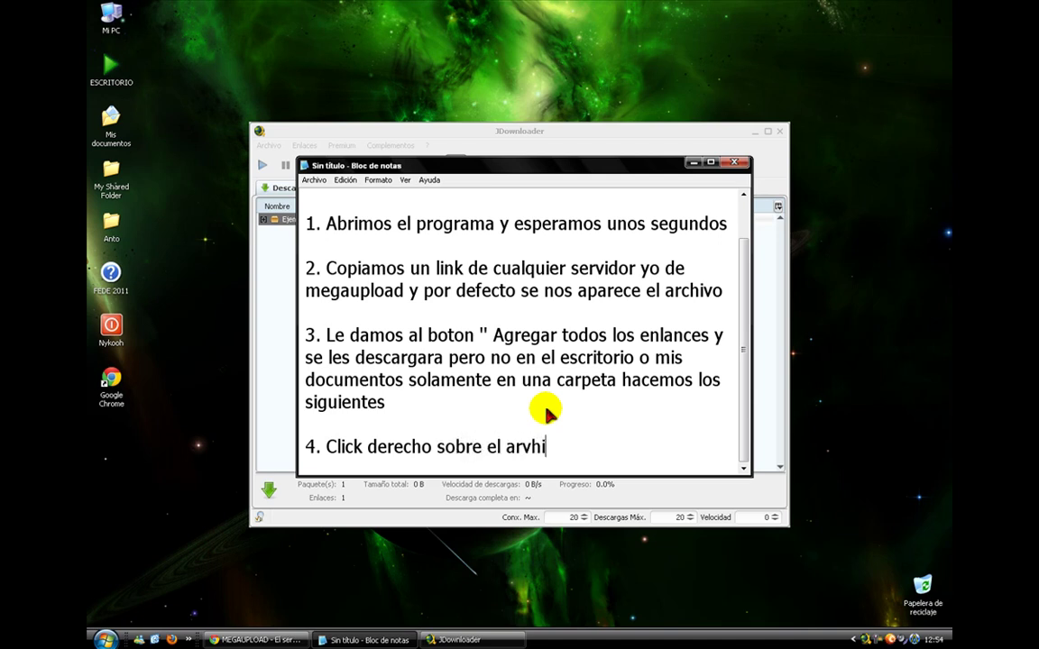
key(BackSpace)
key(BackSpace)
key(BackSpace)
text(chivo y ab)
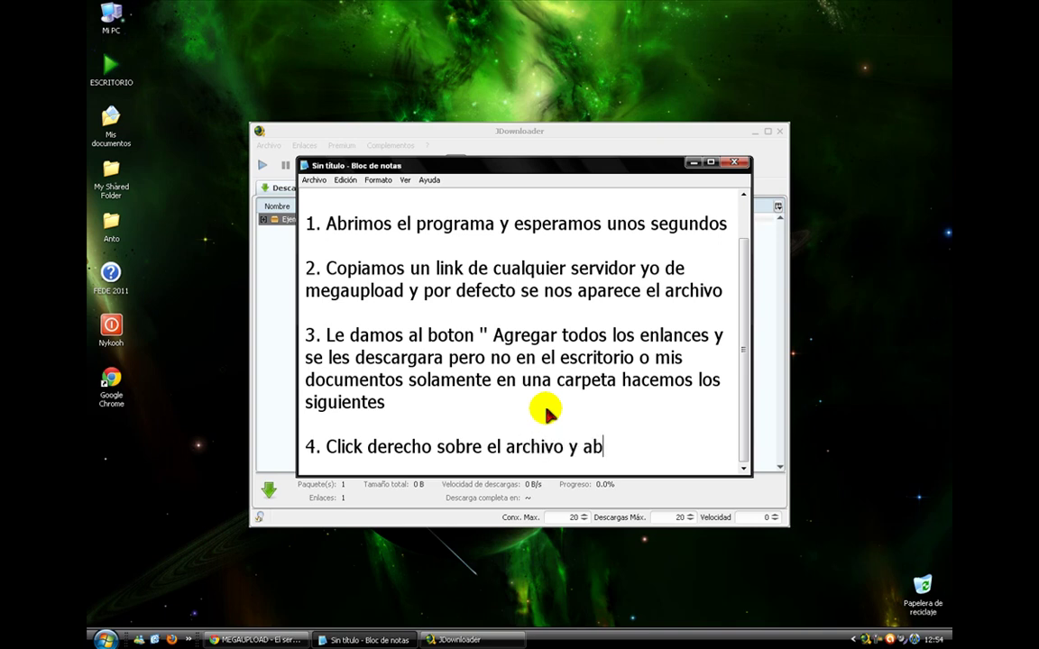
text(rir carpeta)
Switch to JDownloader, open the download folder of the Ejemplo youtube package, and move the folder window slightly higher
key(alt+Tab)
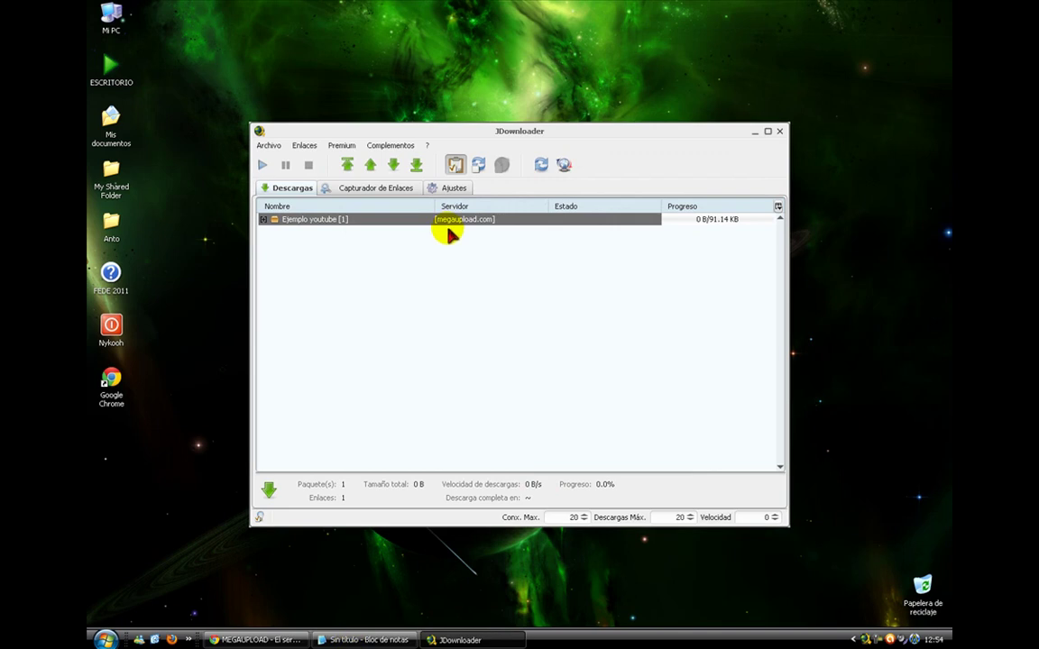
right_click(448, 219)
click(459, 238)
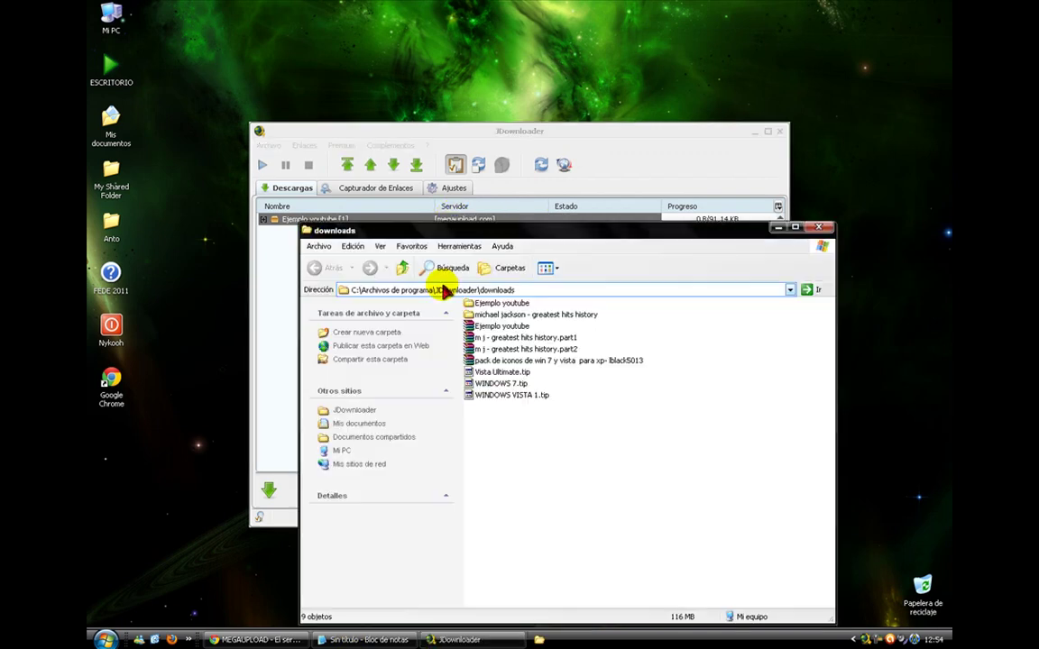
drag(471, 237, 475, 207)
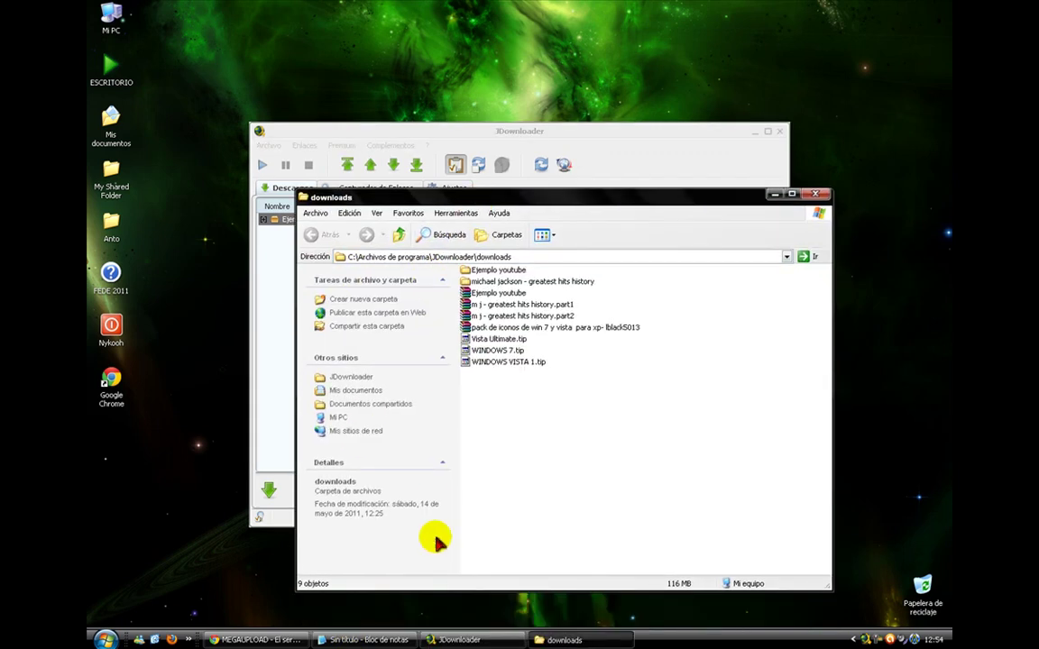
Return to Notepad and complete instruction 4 with "y hay se les aparece el archivo"
click(361, 639)
text(y hay)
text(les)
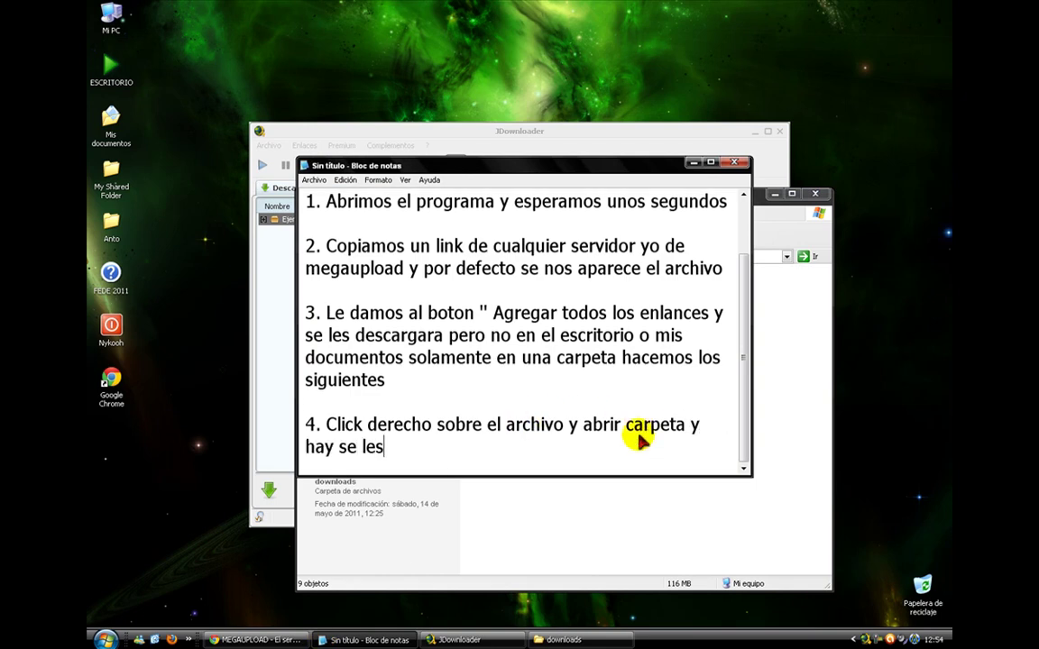
text( aparece el arvhi)
key(BackSpace)
key(BackSpace)
key(BackSpace)
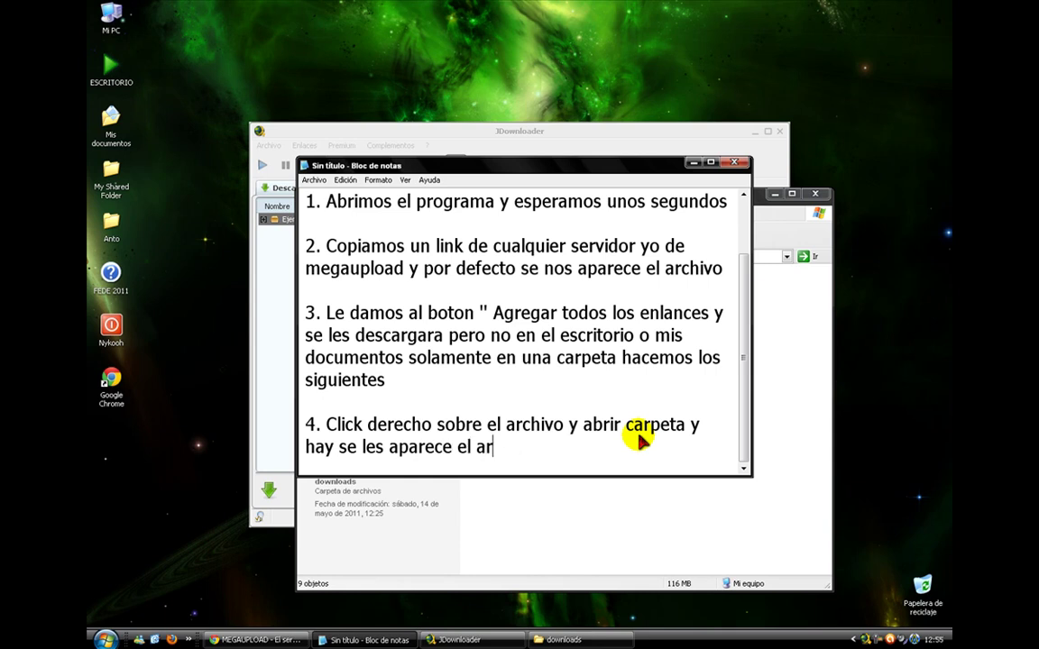
text(chivo)
After a blank line, add the closing text "Bueno espero que les aya servido y nos vemos en otro tutorial Suscribansen"
key(Return)
key(Return)
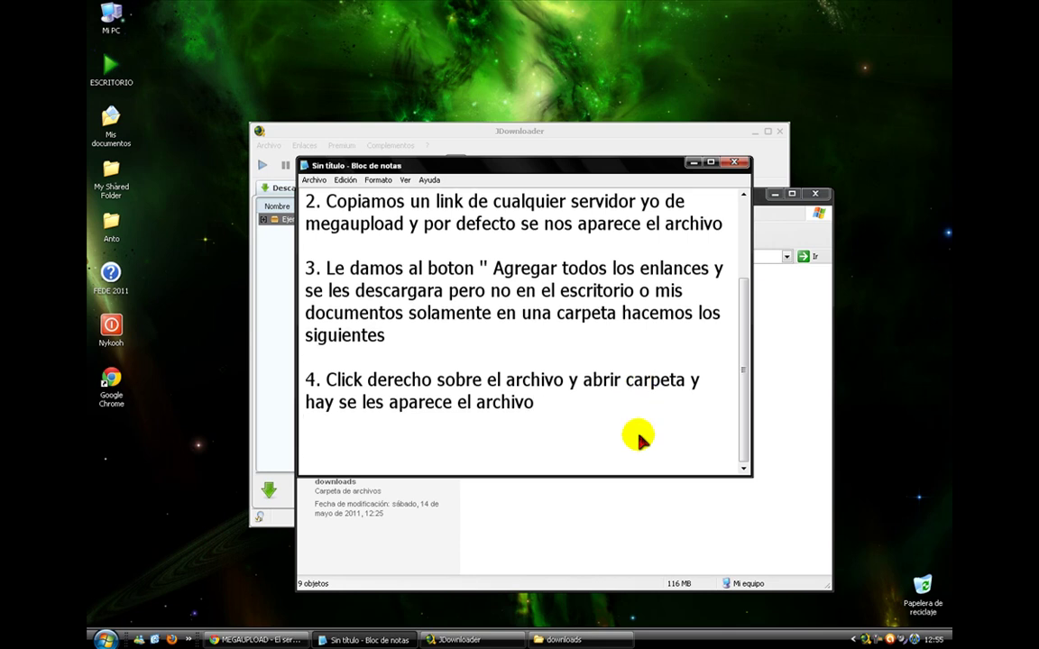
text(Bueno esp)
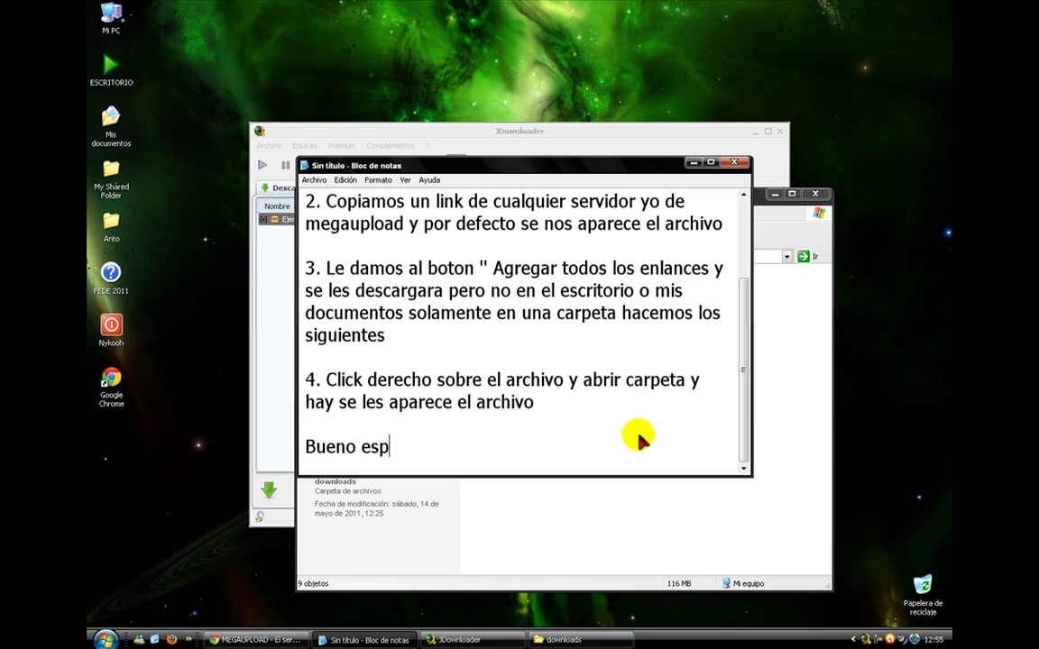
text(ero que les aya serv)
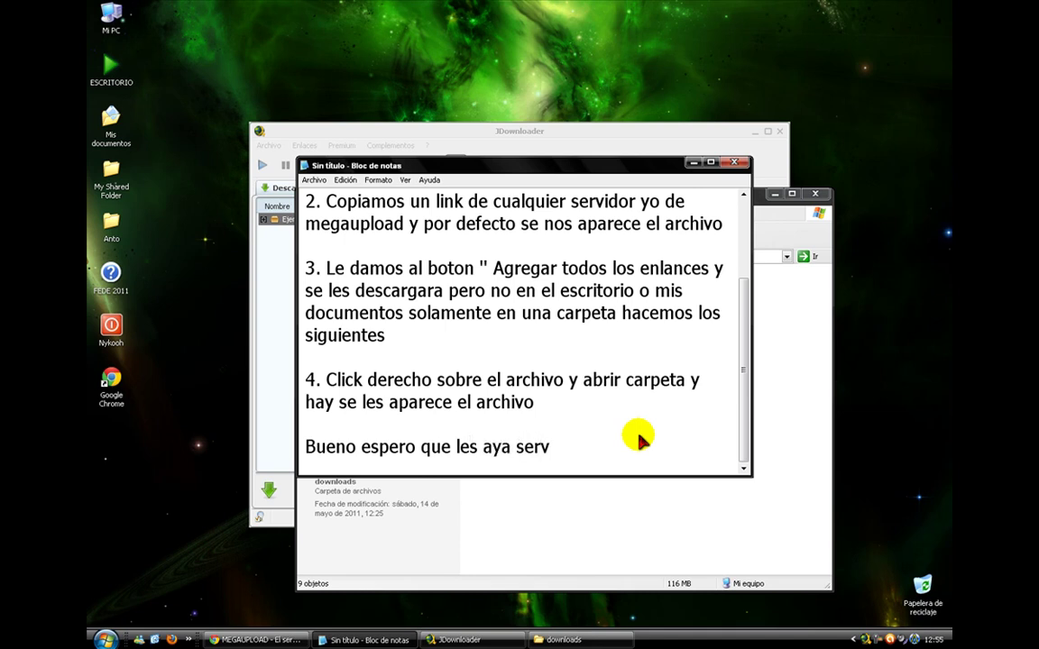
text(ido y nos)
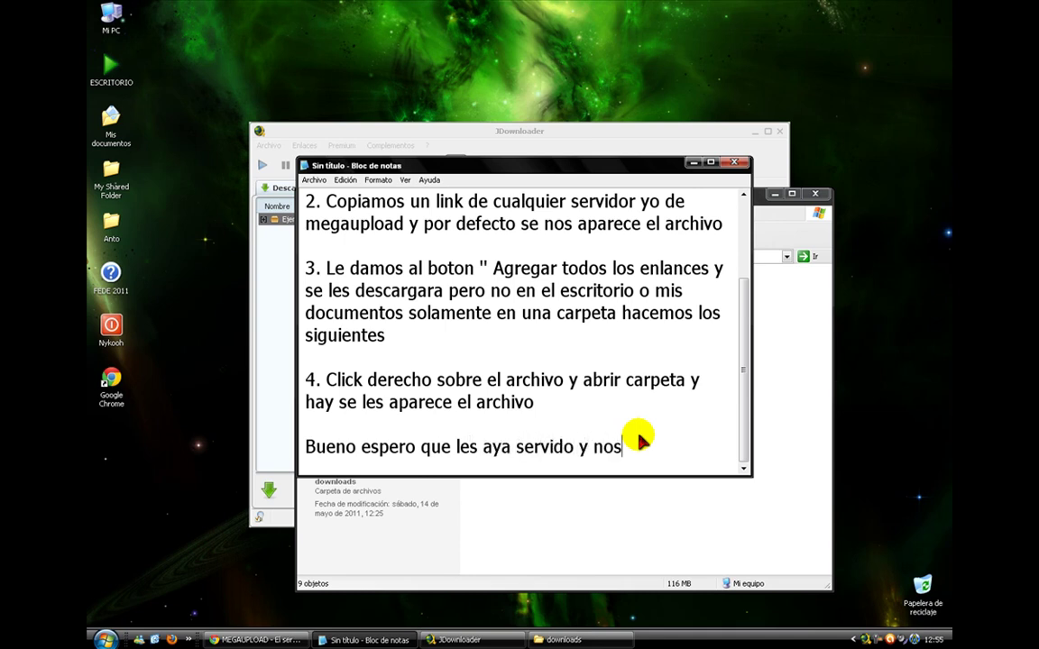
text( vemos en oto)
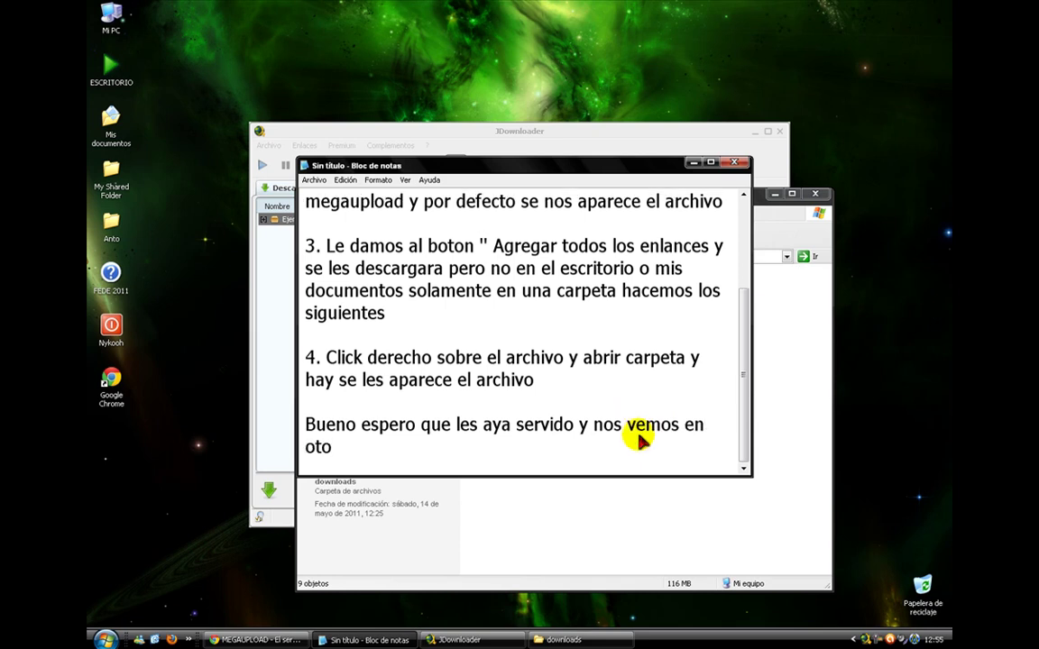
key(BackSpace)
text(ro tutorial Suscriba)
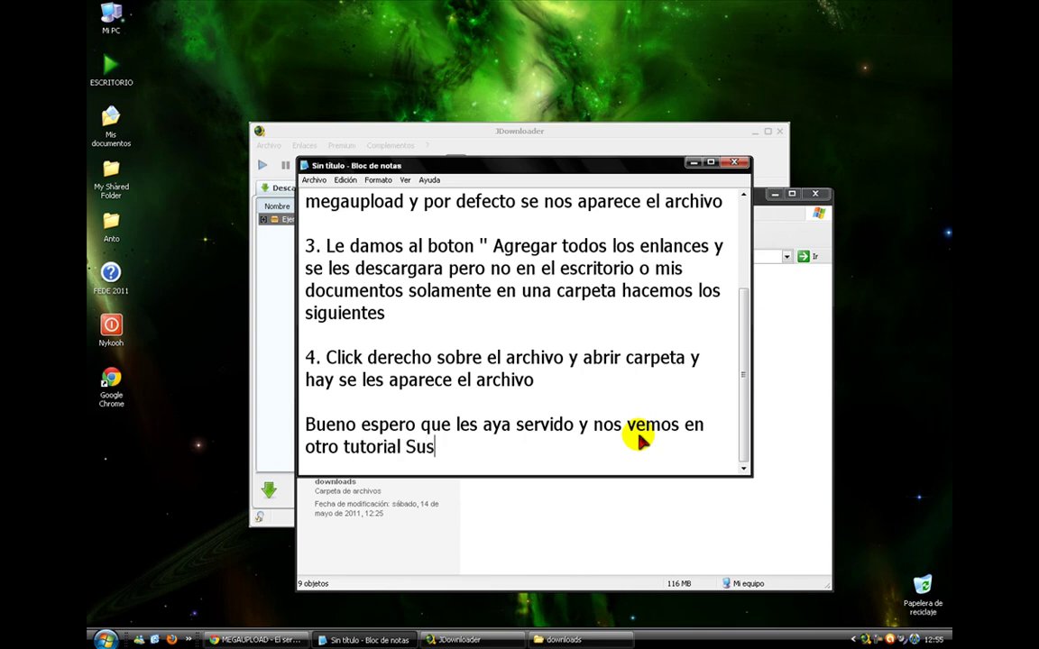
text(nsen)
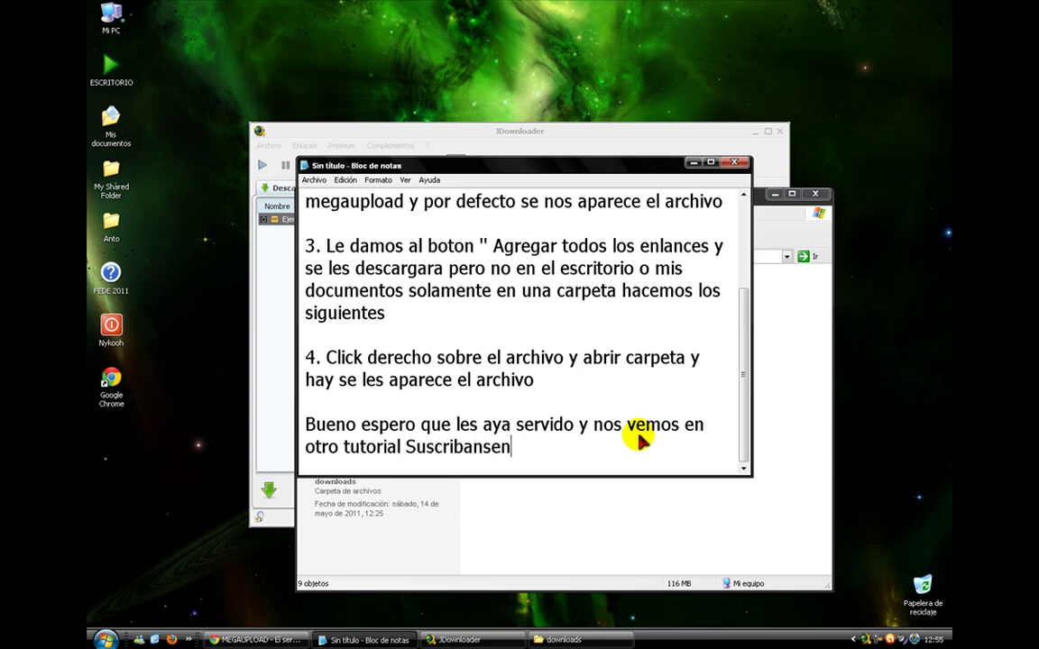